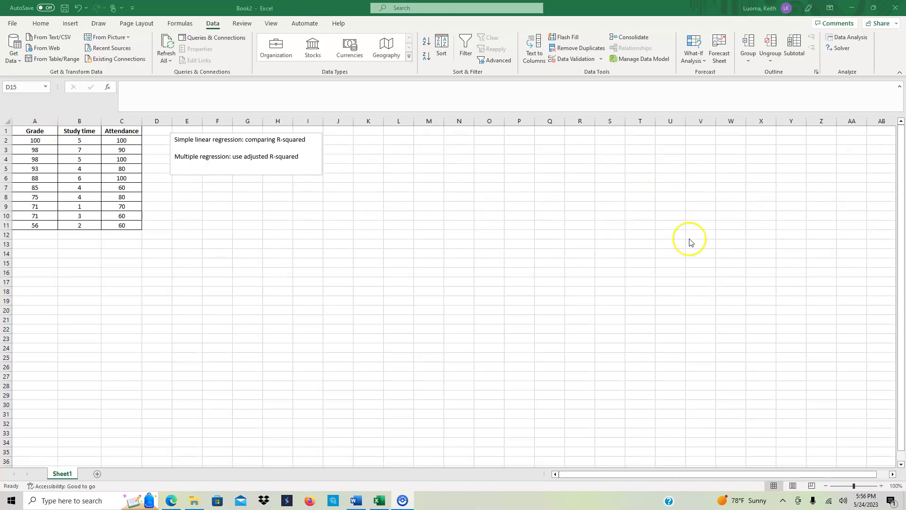
Open the Data Analysis tools and pick Regression from the list
click(214, 26)
click(853, 39)
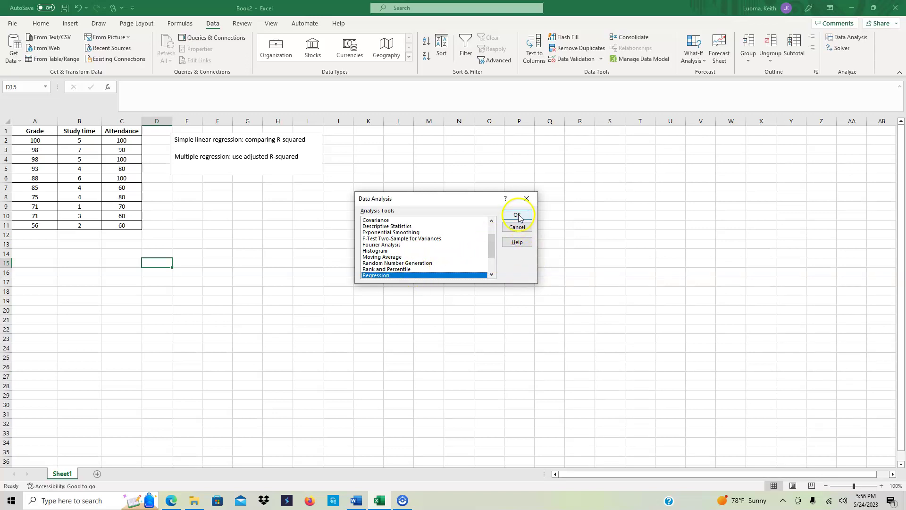
mouse_move(491, 245)
mouse_down()
mouse_move(491, 225)
mouse_move(491, 261)
mouse_up()
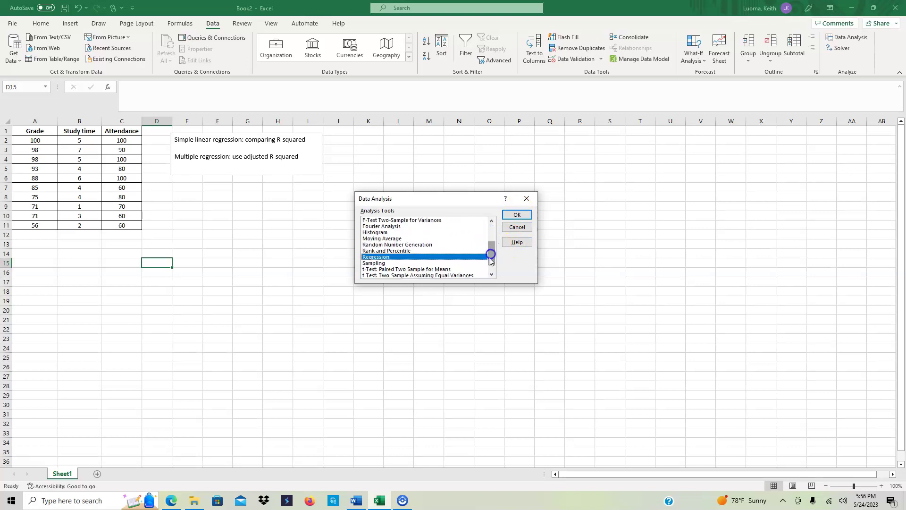
Clear the old ranges and set Input Y Range to the Grade column A1:A11 with Labels checked
click(518, 215)
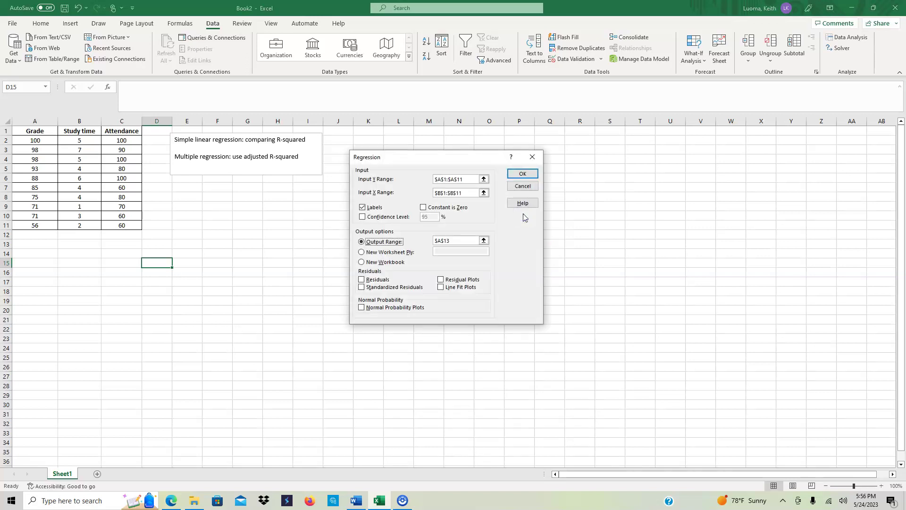
drag(464, 179, 432, 181)
key(BackSpace)
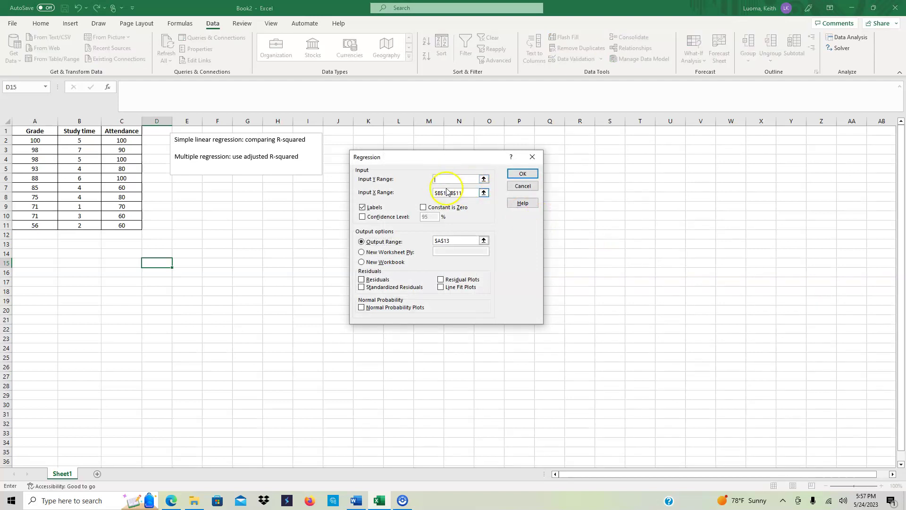
drag(461, 192, 432, 193)
key(BackSpace)
key(BackSpace)
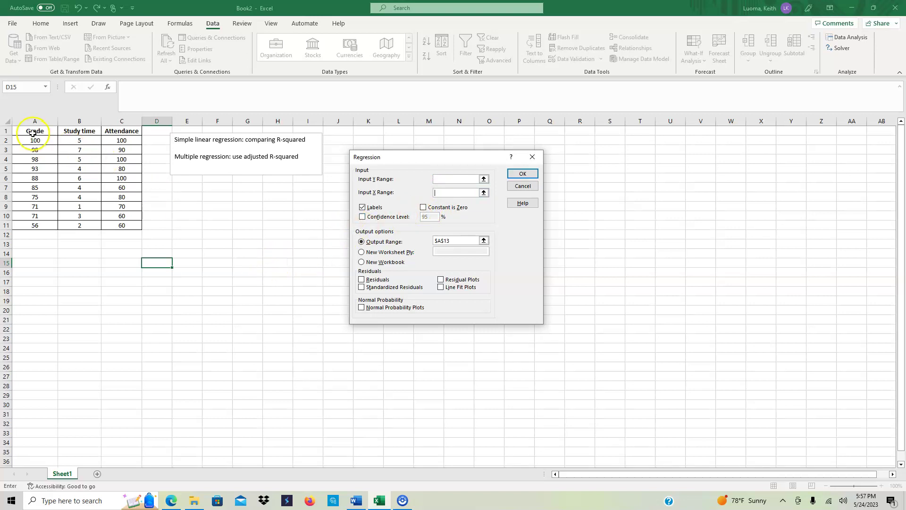
drag(36, 130, 36, 222)
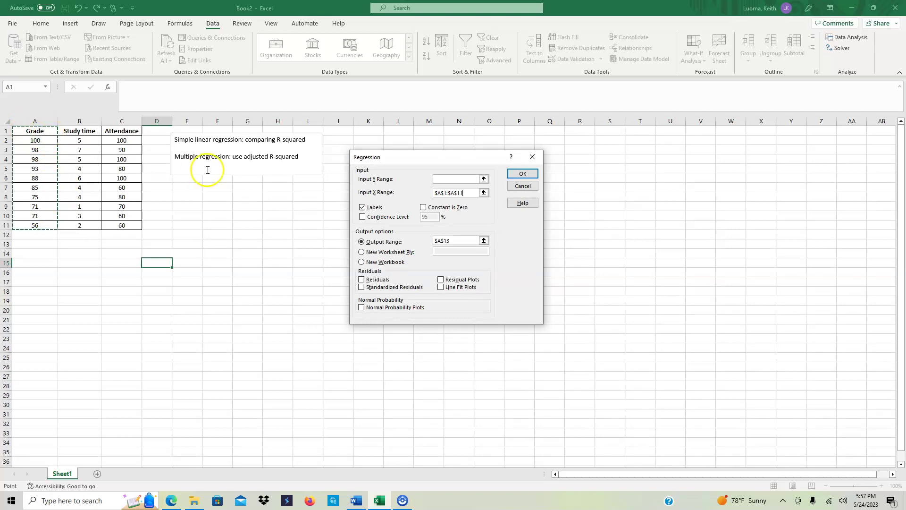
click(362, 208)
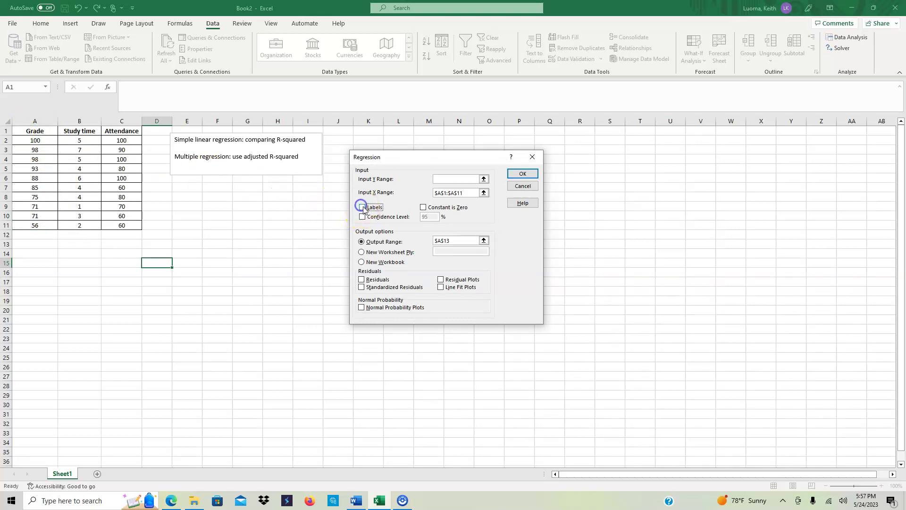
click(362, 208)
click(446, 179)
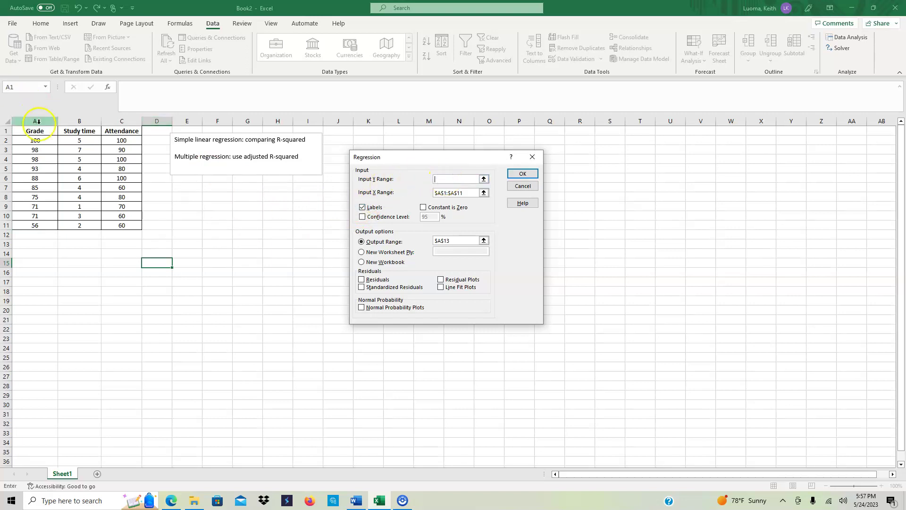
drag(35, 131, 35, 224)
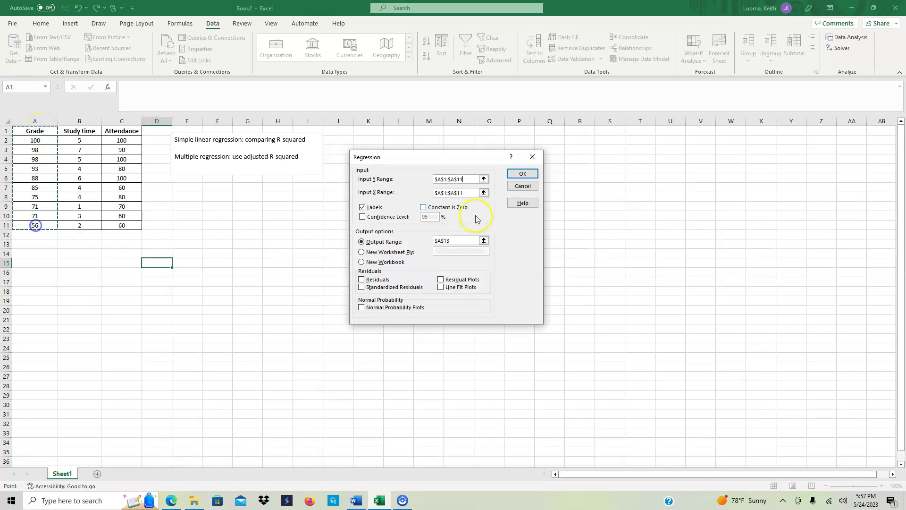
Set Input X Range to the Study time column B1:B11 and output at A13, then run it
click(464, 192)
drag(464, 192, 437, 191)
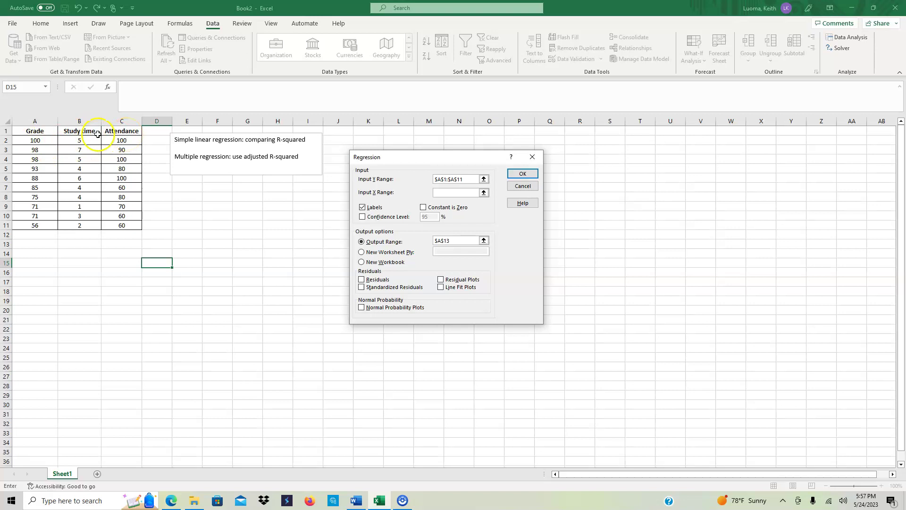
drag(79, 131, 81, 226)
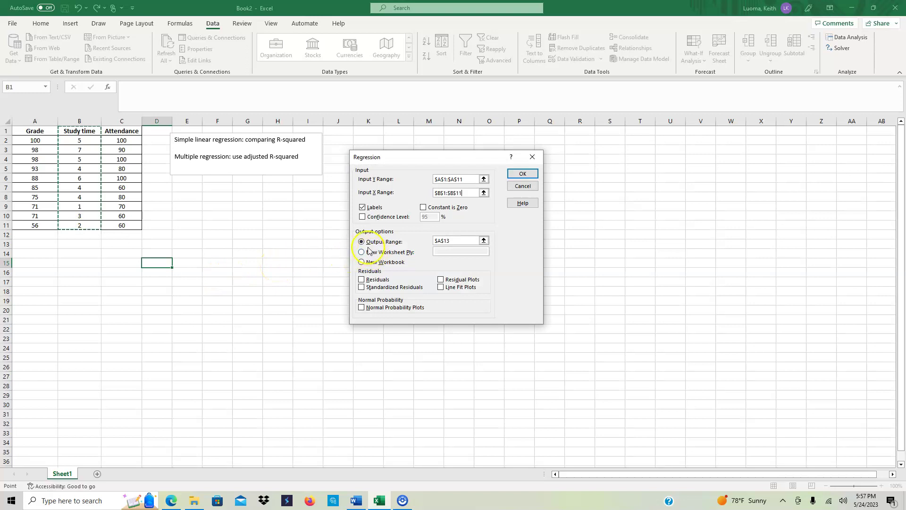
click(452, 240)
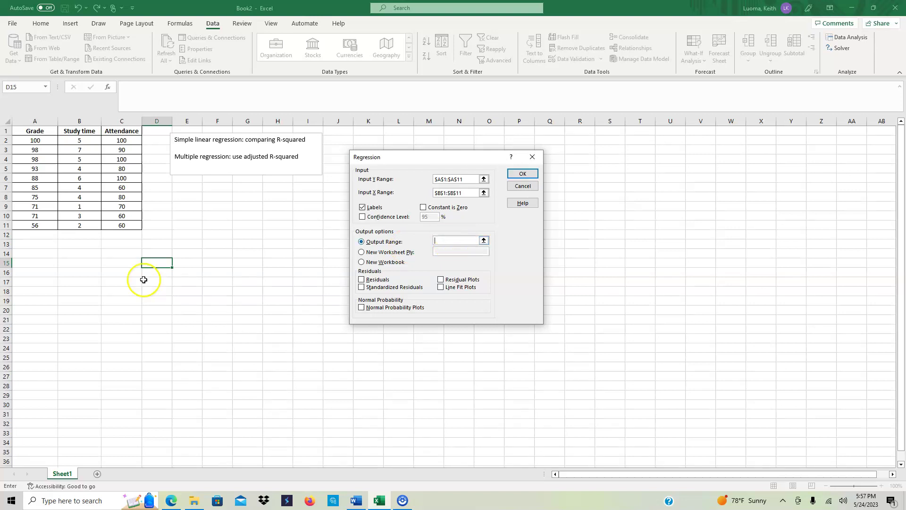
click(42, 245)
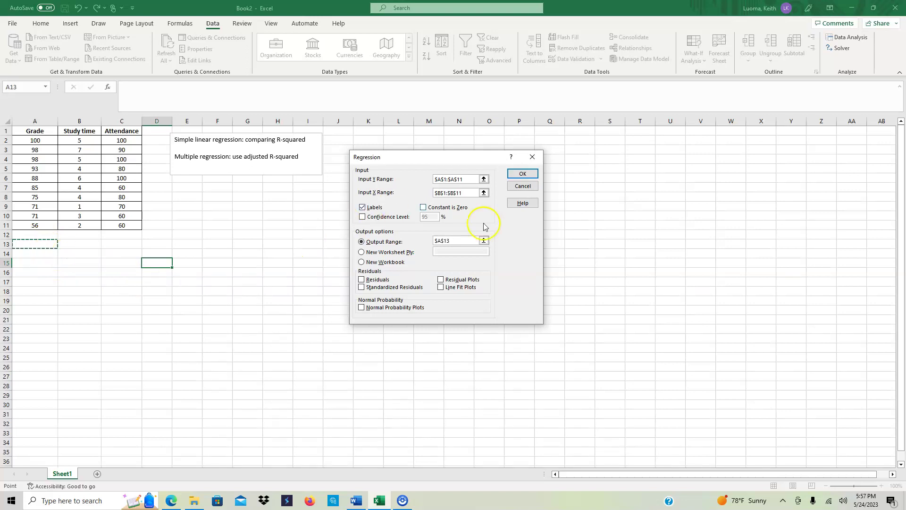
click(509, 203)
click(524, 174)
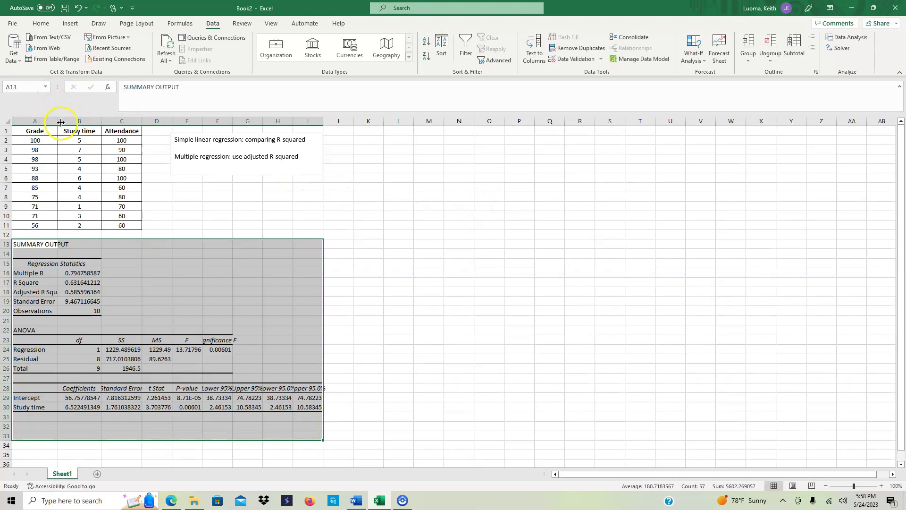
Drag the A/B column border right so labels like Adjusted R Square fit
drag(61, 121, 78, 122)
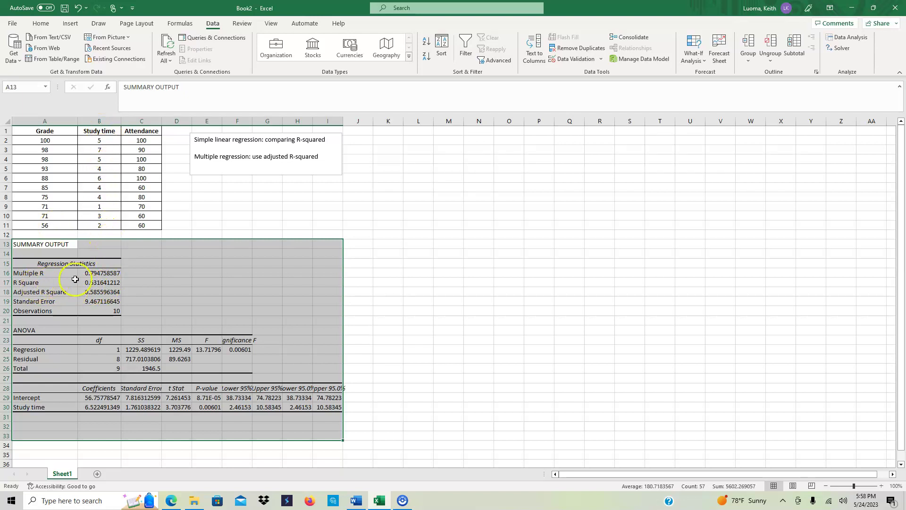
click(104, 282)
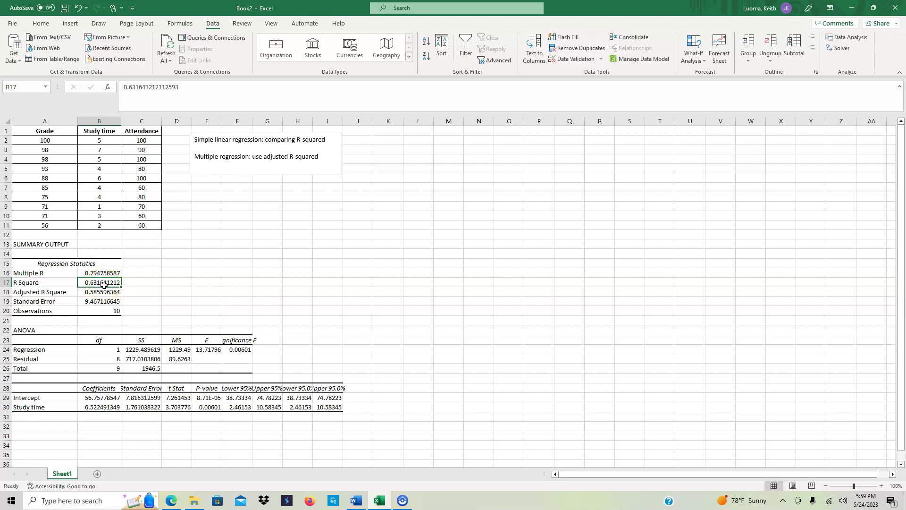
Reopen Regression and replace the Study time predictor range with the Attendance column
click(852, 37)
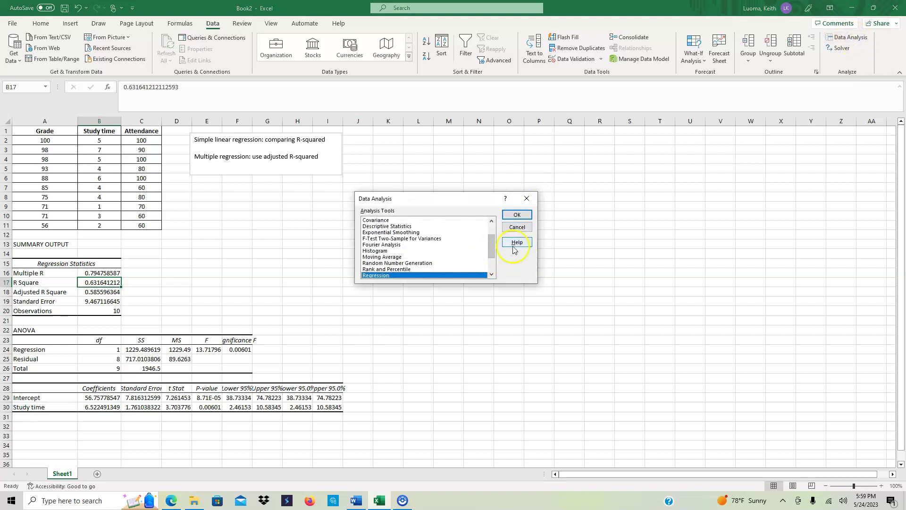
click(517, 215)
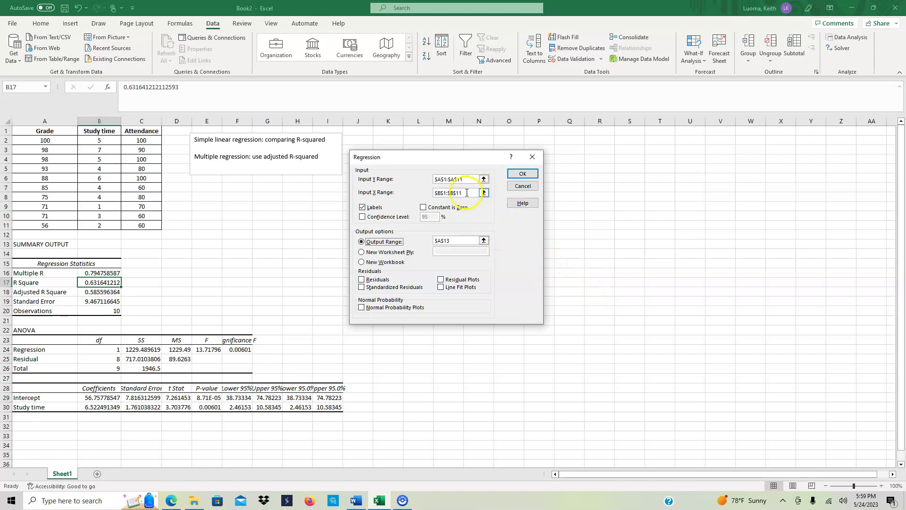
drag(467, 193, 433, 201)
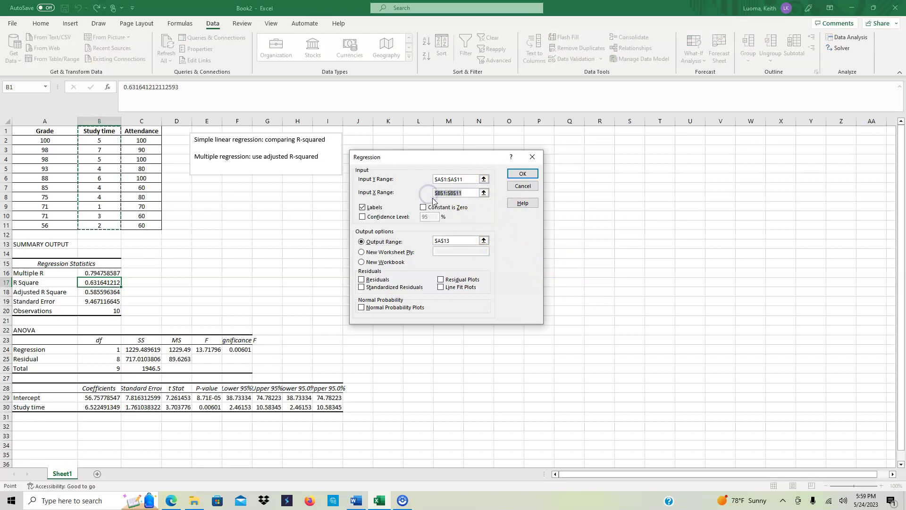
key(BackSpace)
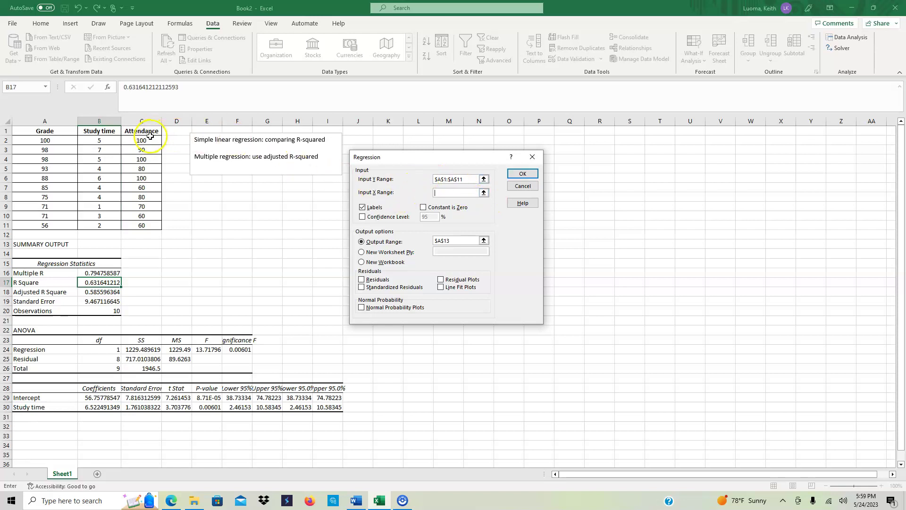
drag(147, 132, 147, 225)
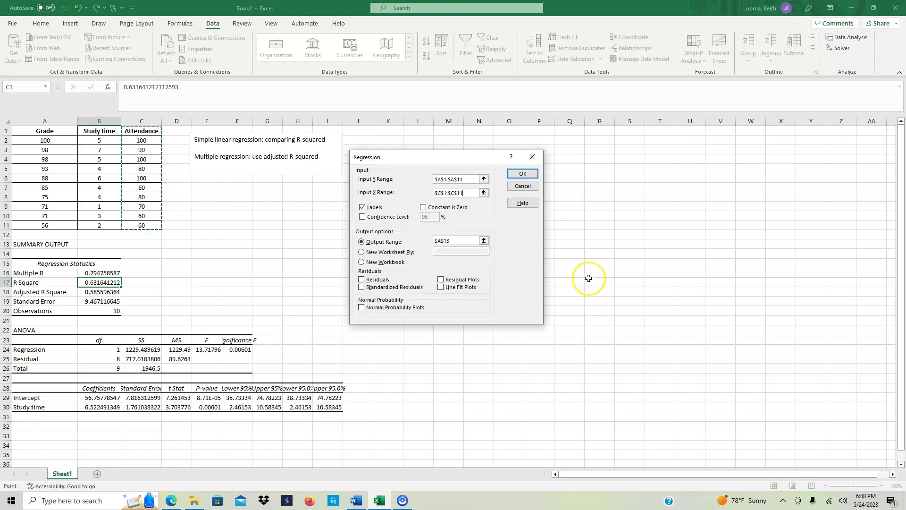
Change the output range from A13 to K14 and run the regression
click(448, 241)
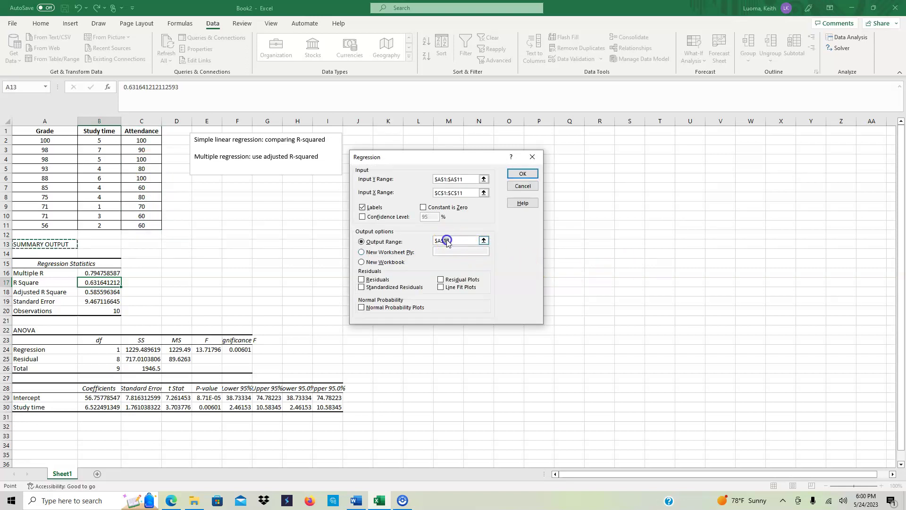
double_click(435, 241)
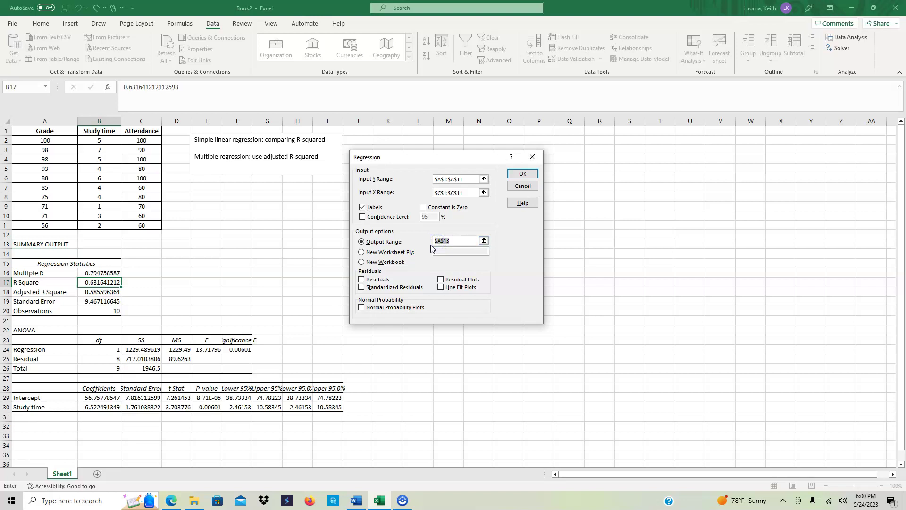
key(BackSpace)
drag(472, 159, 792, 164)
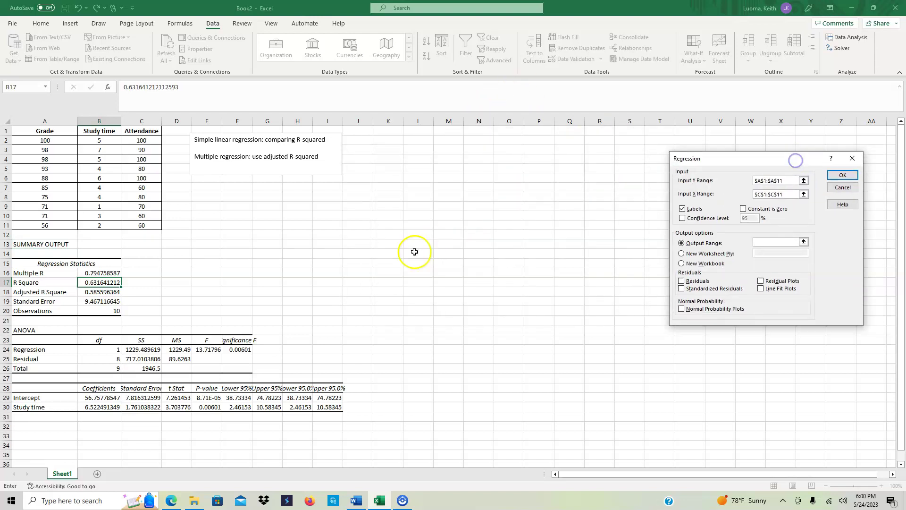
click(387, 254)
click(844, 176)
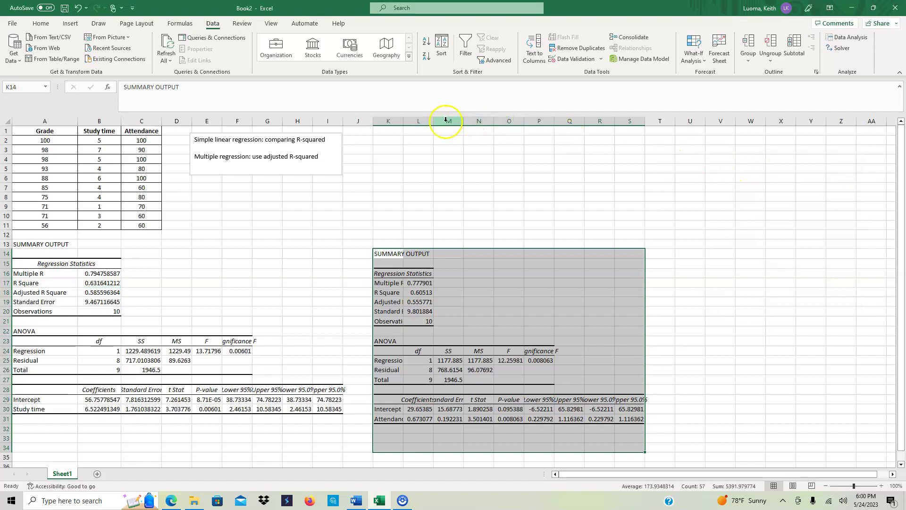
Widen column K and select the R Square label and value in K18:L18
drag(406, 122, 436, 120)
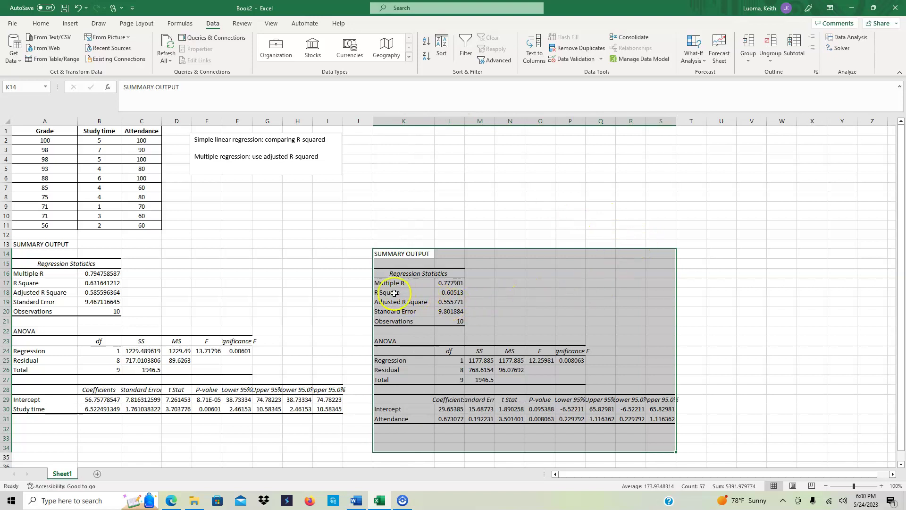
click(411, 294)
drag(411, 295, 451, 294)
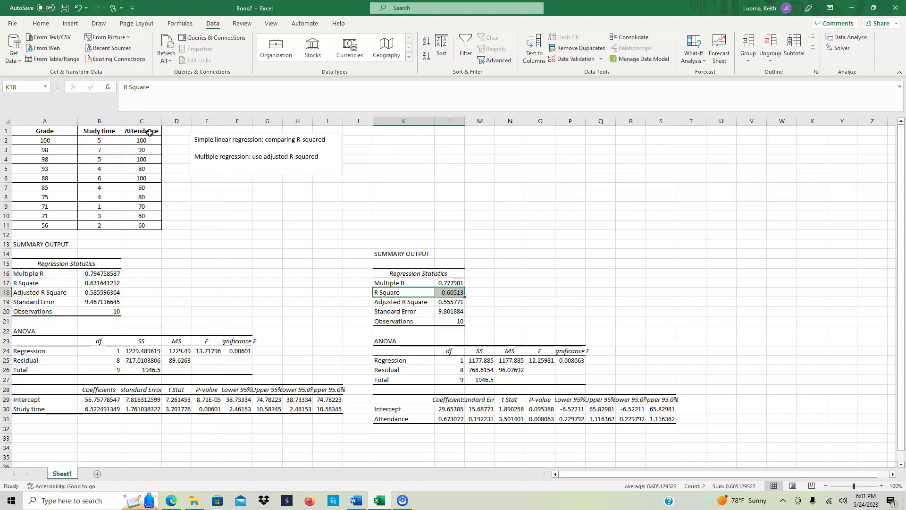
Reopen Regression and set the predictor range to Study time and Attendance, $B$1:$C$11
click(856, 39)
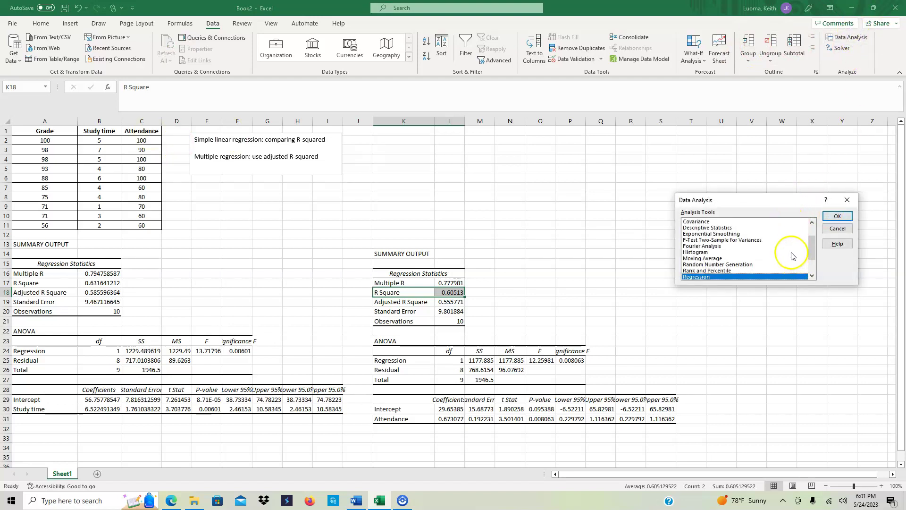
click(836, 217)
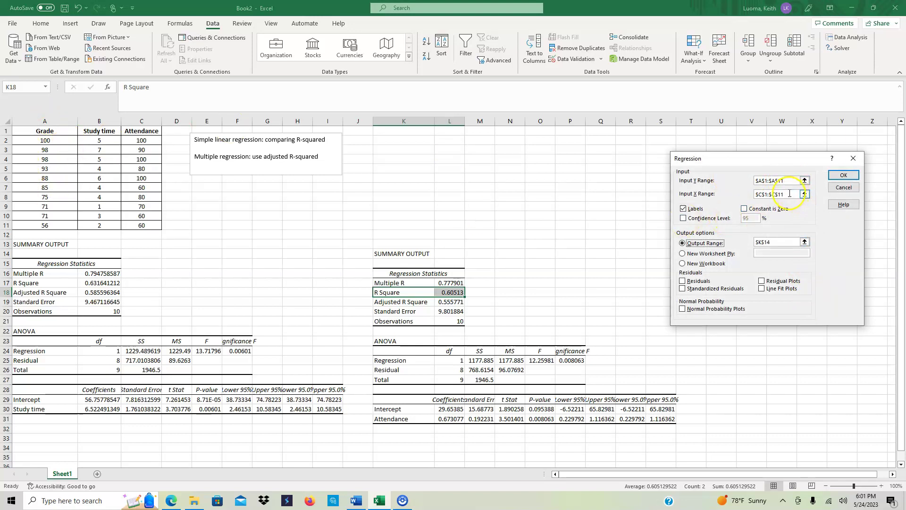
drag(790, 193, 760, 194)
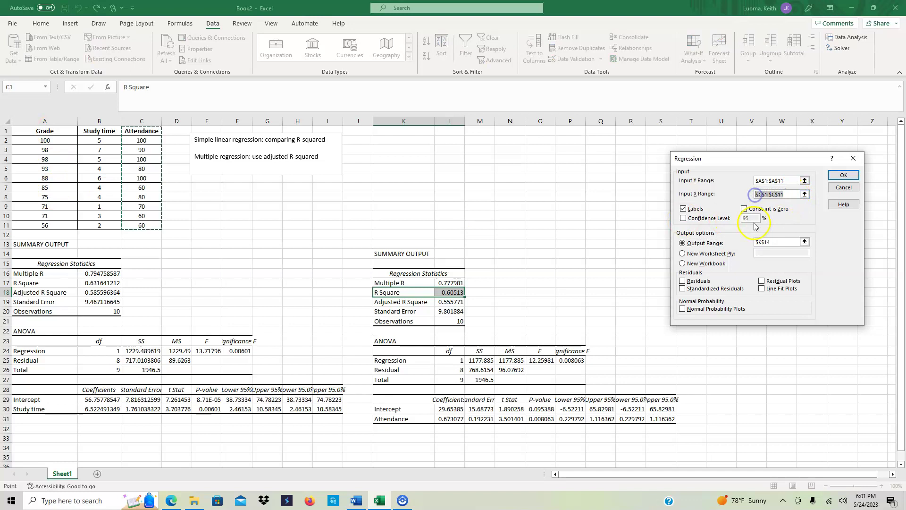
key(BackSpace)
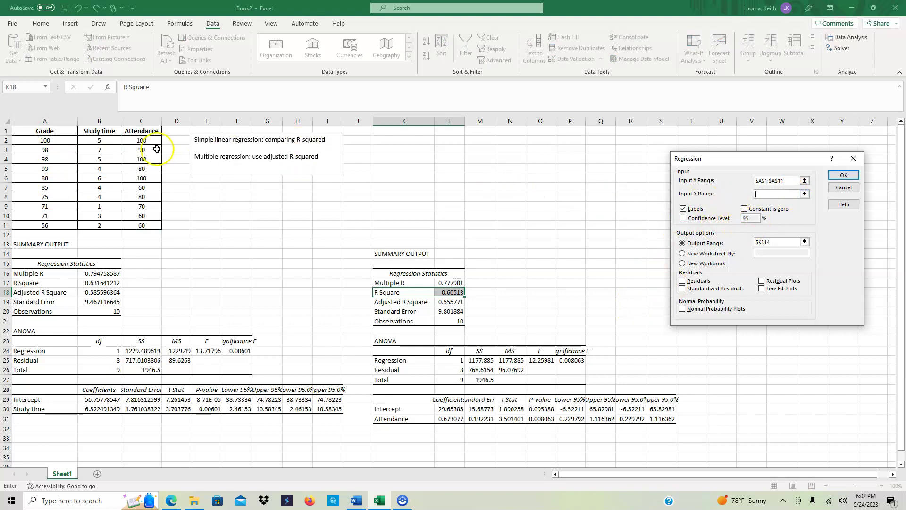
drag(99, 131, 144, 226)
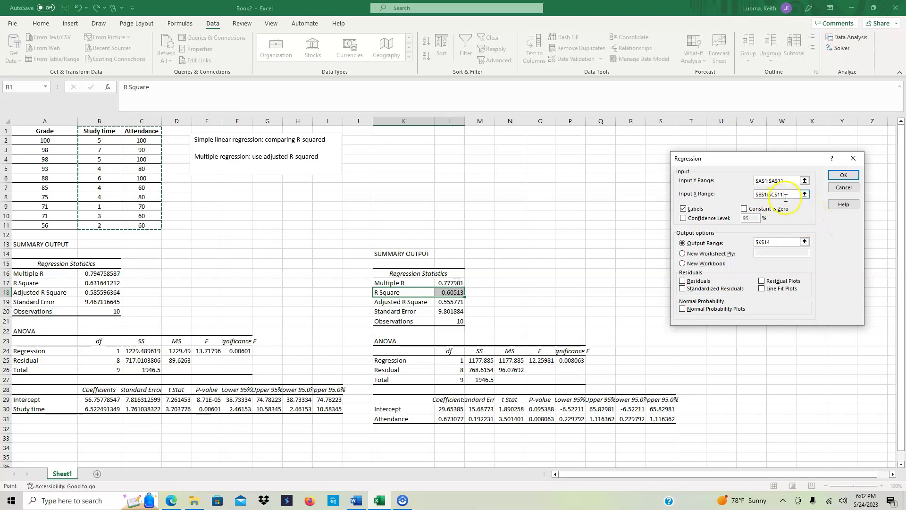
click(793, 195)
Replace output location K14 with A33 and run the multiple regression
click(777, 242)
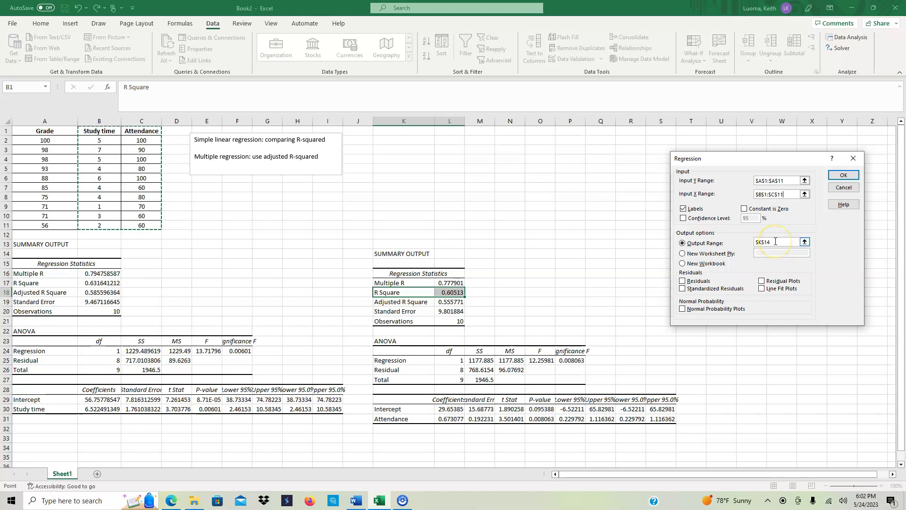
click(773, 243)
click(757, 245)
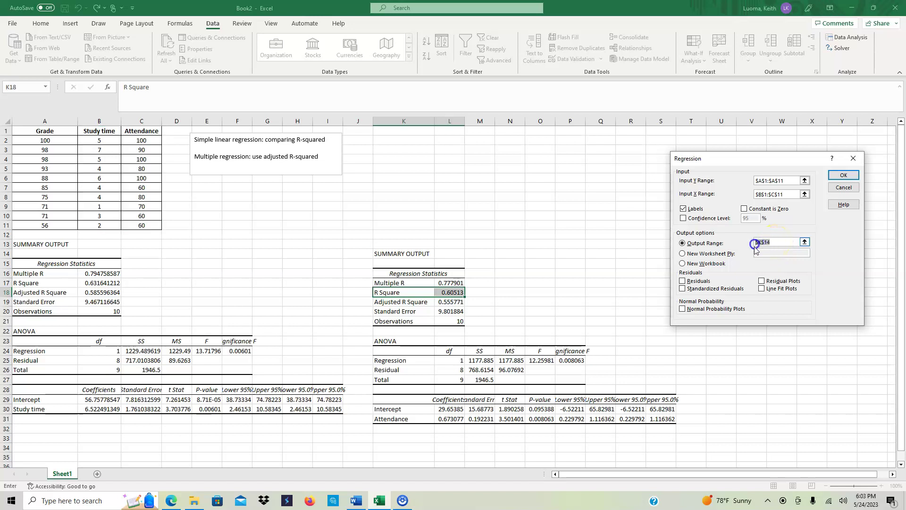
key(BackSpace)
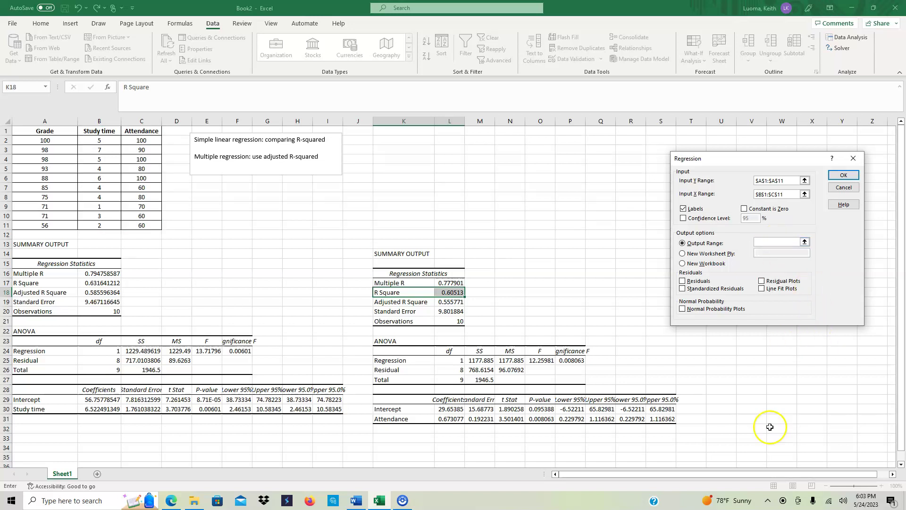
scroll(763, 402, down, 2)
scroll(763, 402, up, 2)
scroll(763, 401, down, 4)
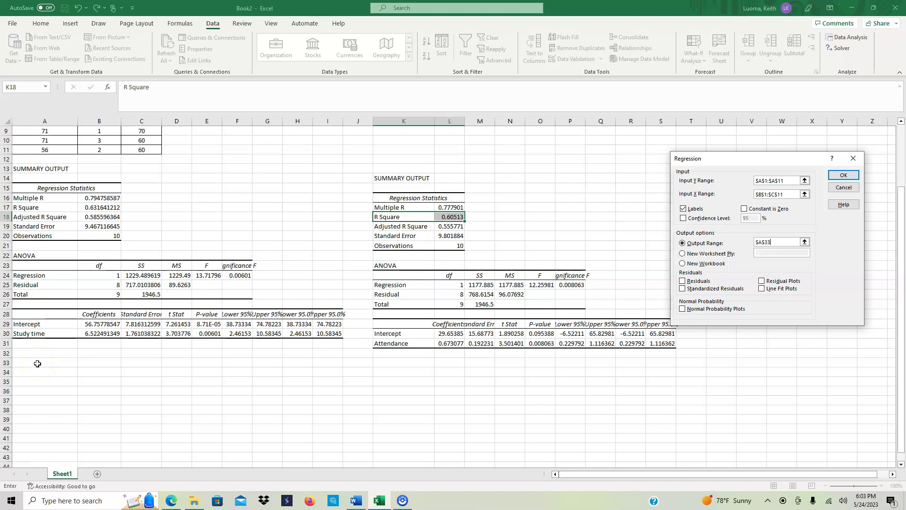
click(38, 364)
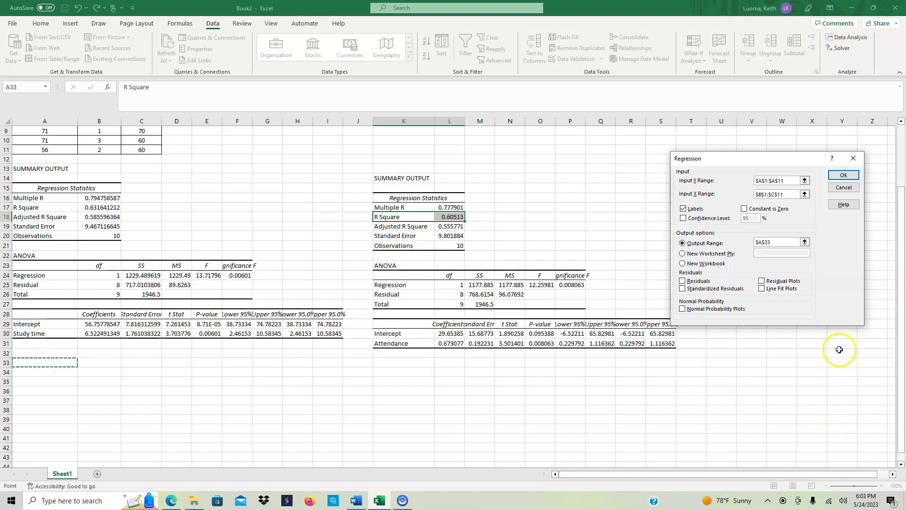
click(844, 176)
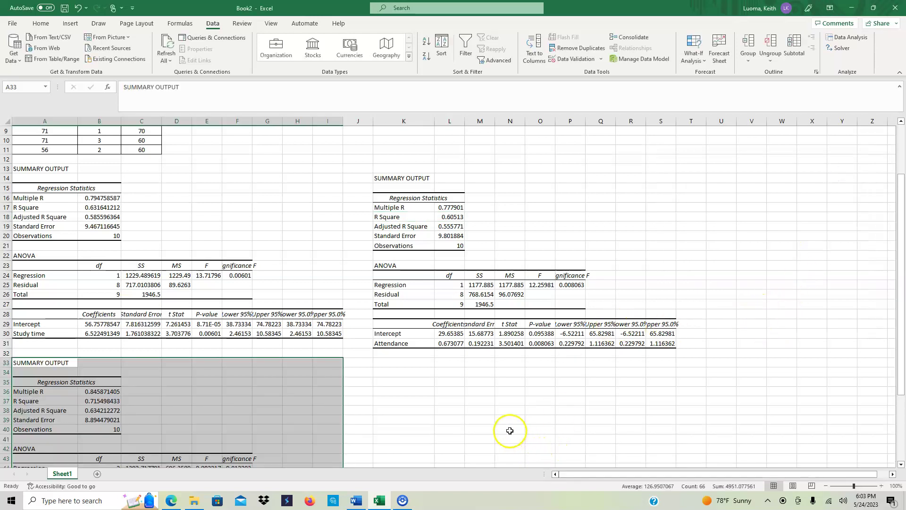
scroll(512, 437, down, 2)
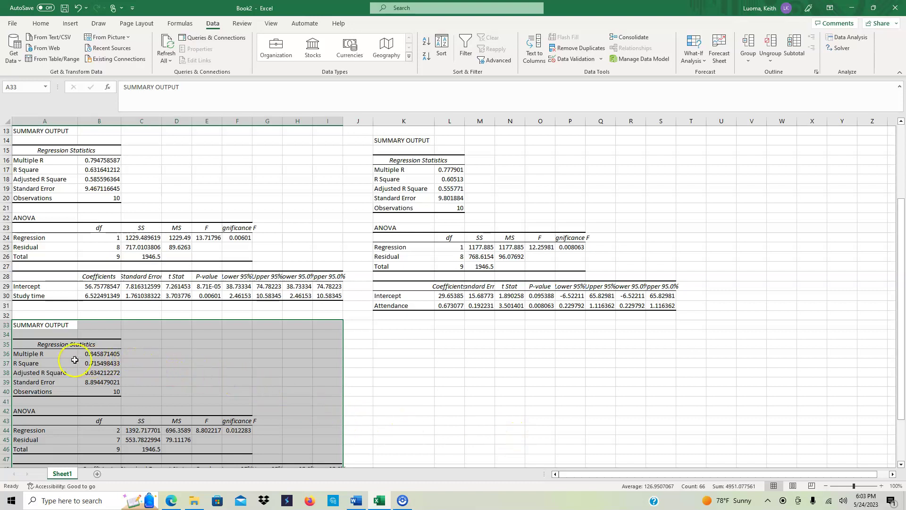
click(101, 364)
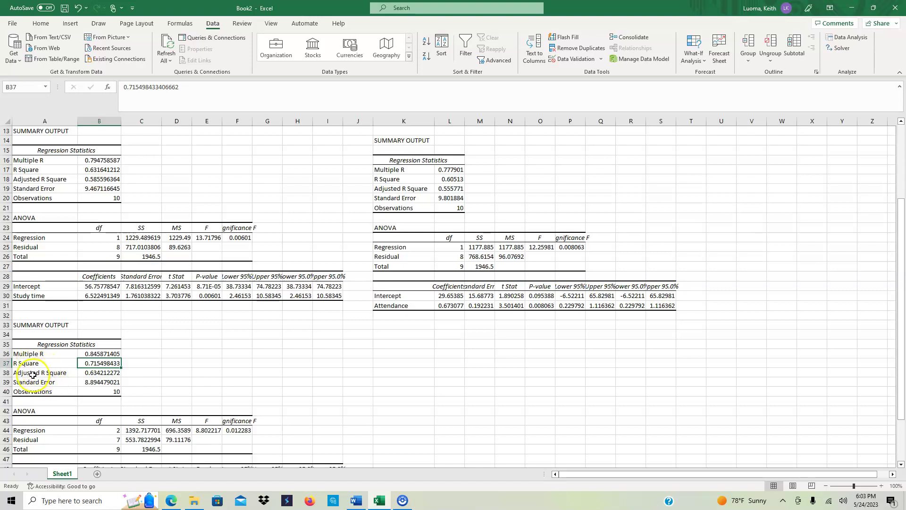
drag(33, 374, 88, 374)
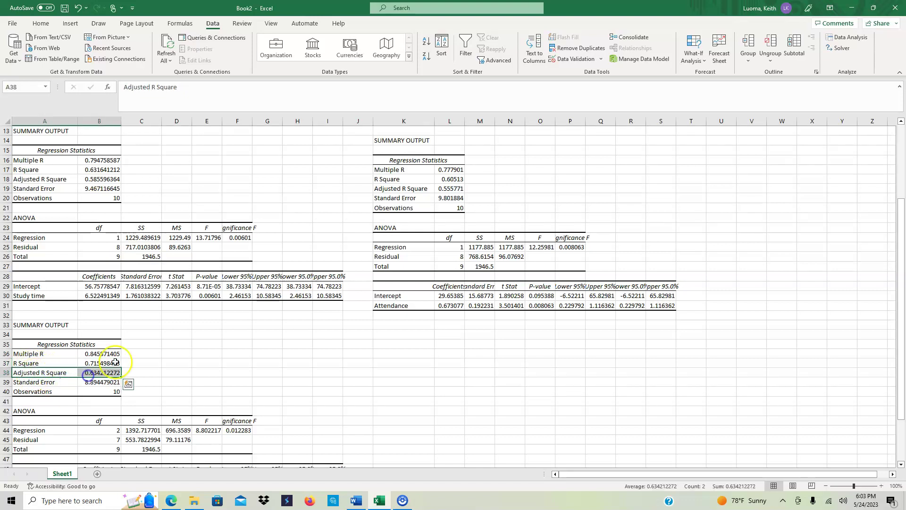
Fill yellow the Adjusted R Square row A38:B38 and the R Square cells B17 and L18
click(40, 24)
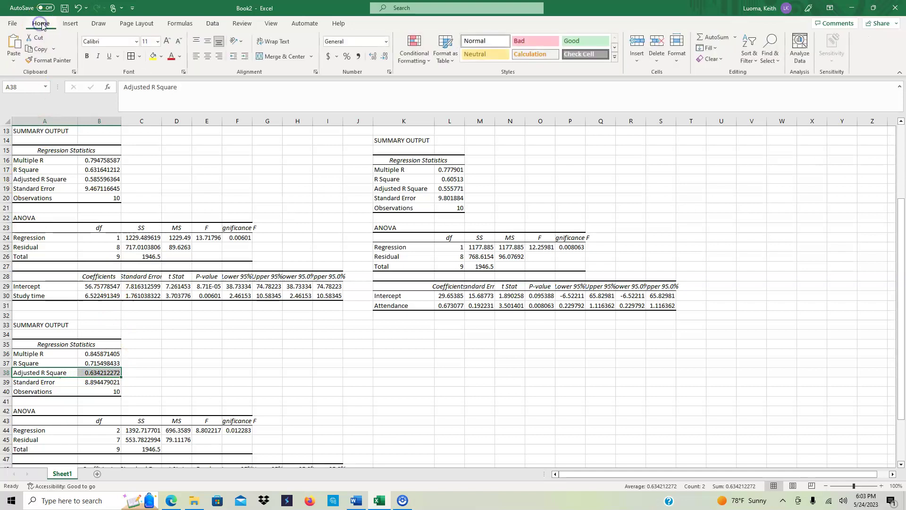
click(152, 55)
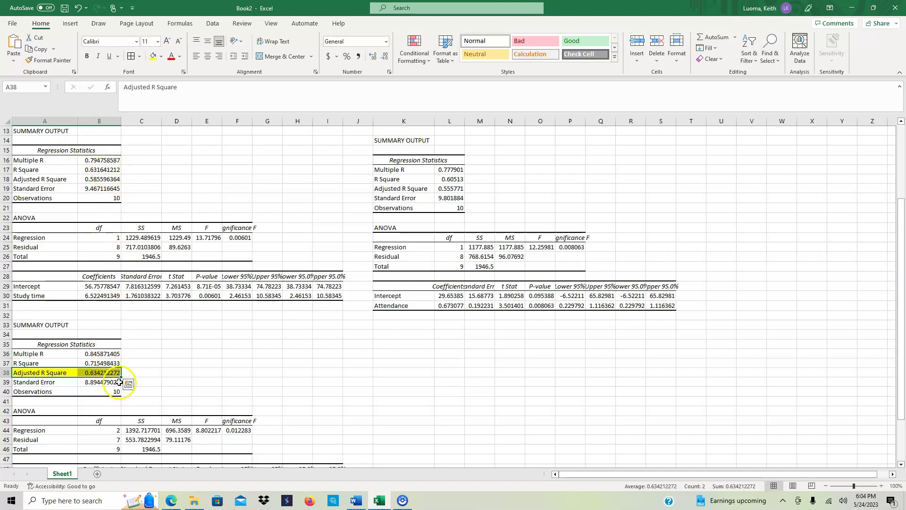
click(111, 170)
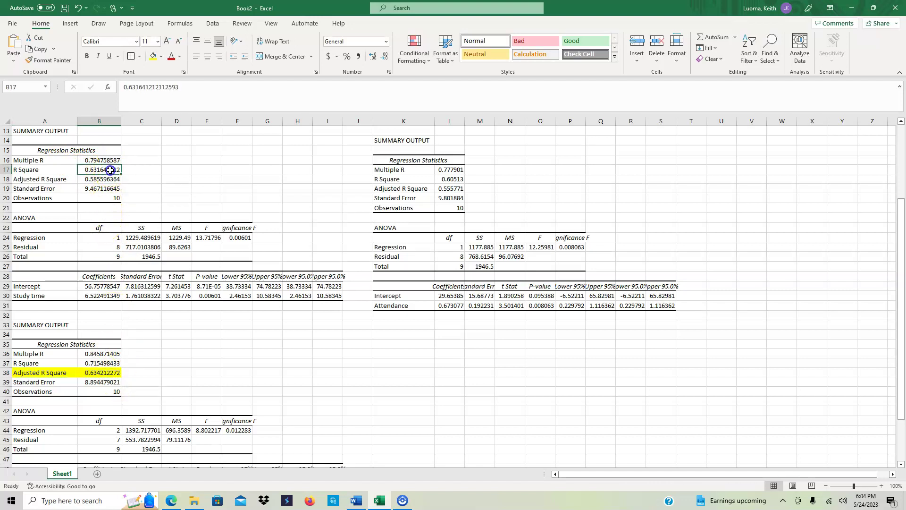
click(153, 55)
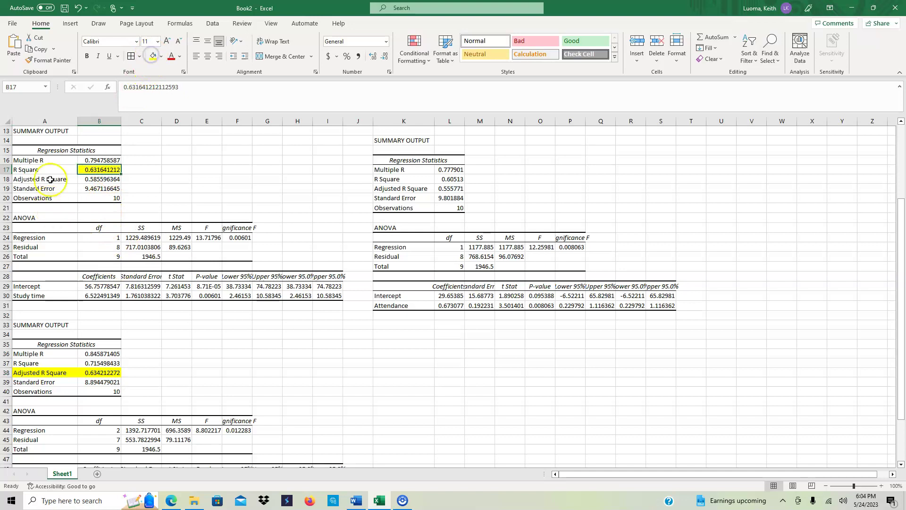
click(450, 180)
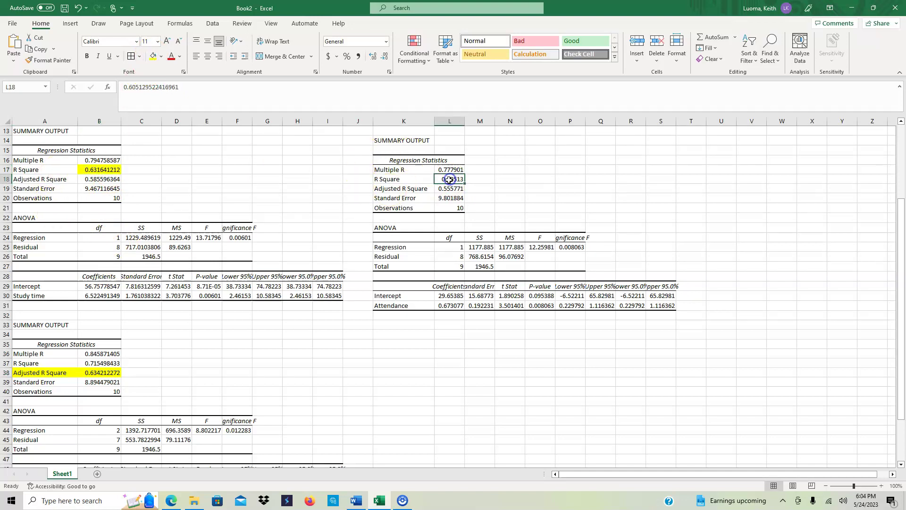
click(153, 55)
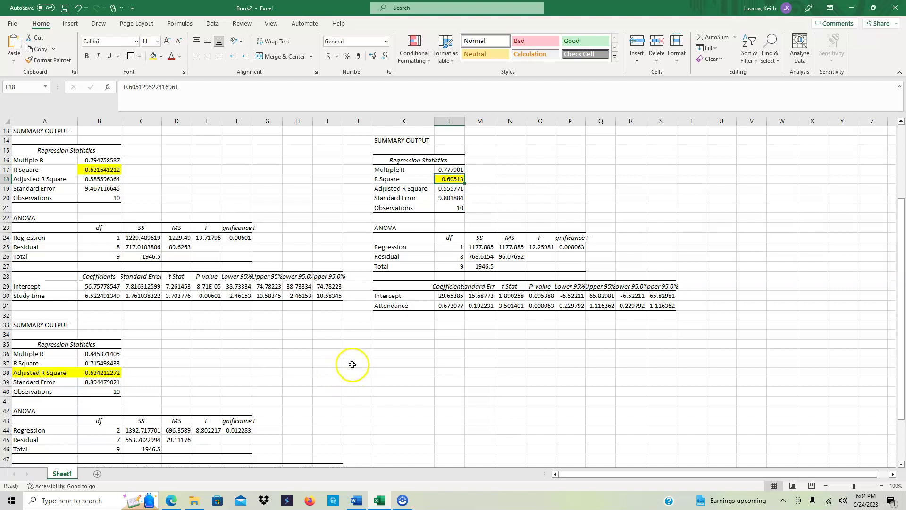
Widen columns G–I and fill the Lower 95.0% and Upper 95.0% headings H48:I48 yellow
scroll(352, 364, down, 1)
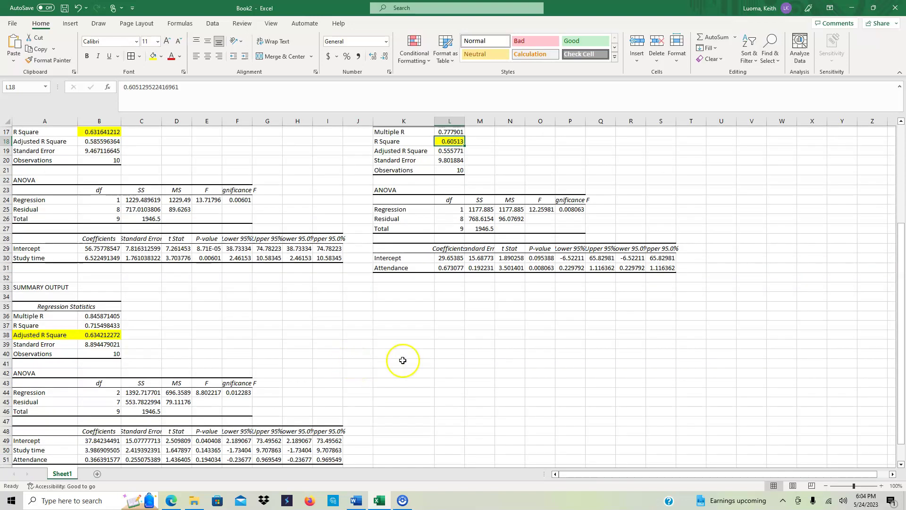
scroll(404, 361, down, 2)
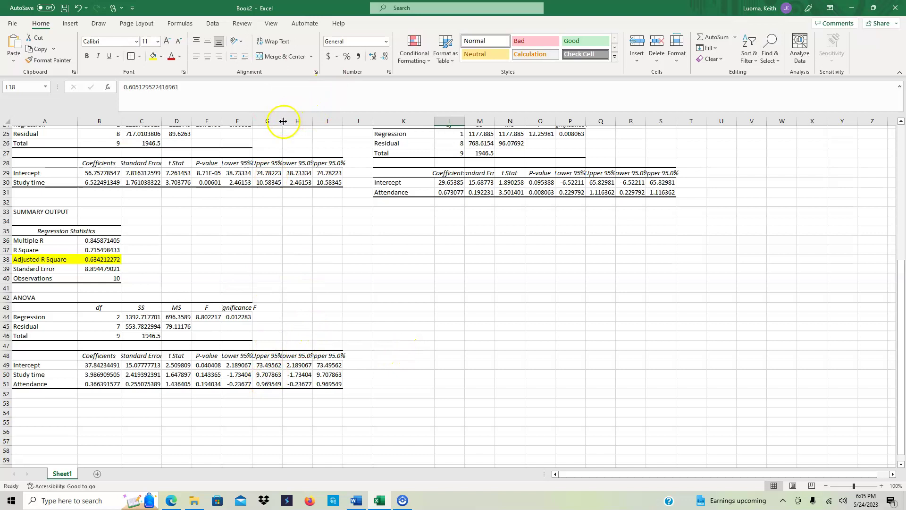
drag(283, 121, 295, 122)
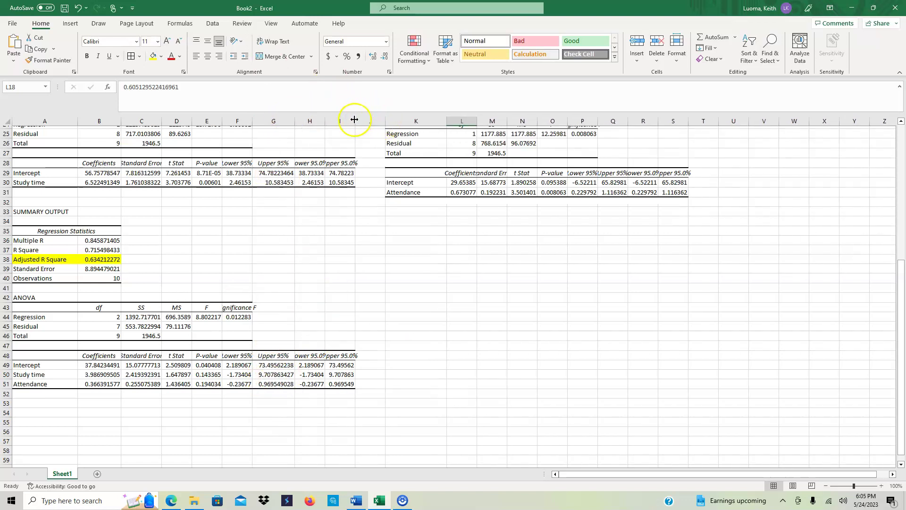
mouse_move(354, 120)
mouse_down()
mouse_move(400, 121)
mouse_move(341, 121)
mouse_up()
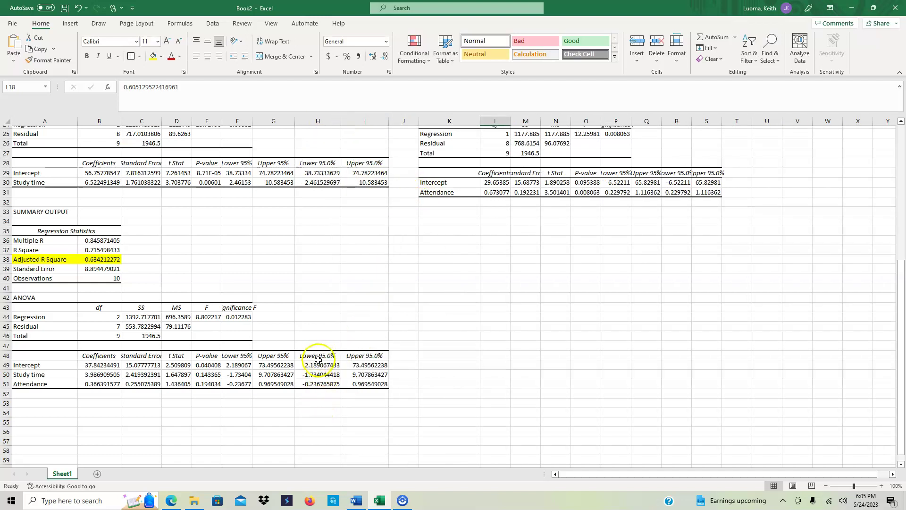
drag(321, 355, 356, 355)
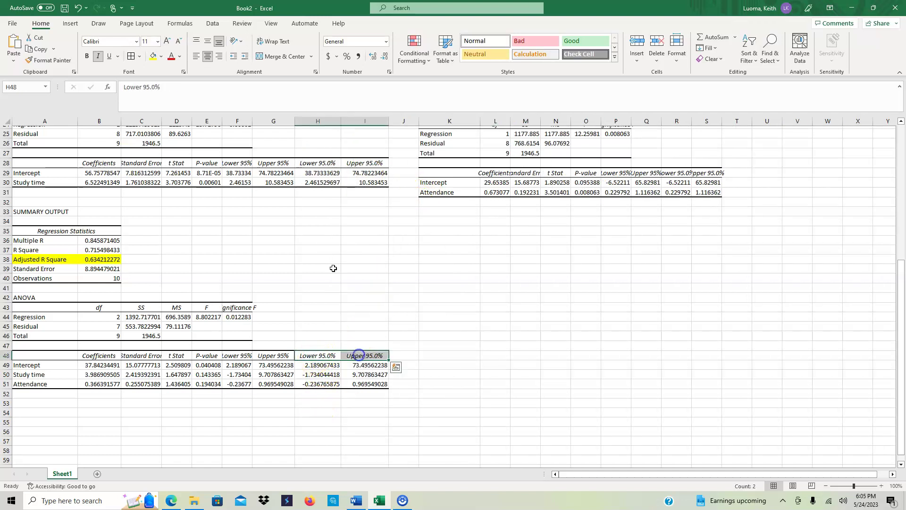
click(153, 55)
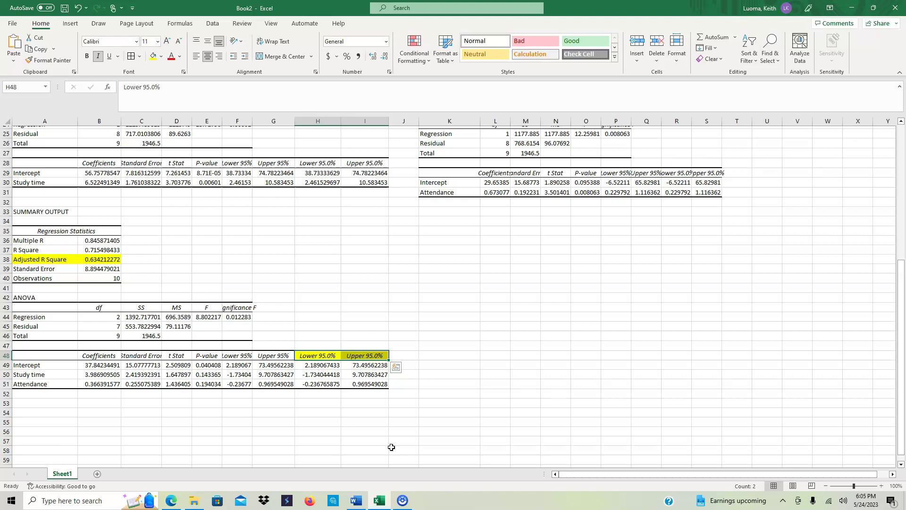
Fill the Study time lower and upper 95% bounds in H50:I50 yellow
click(363, 428)
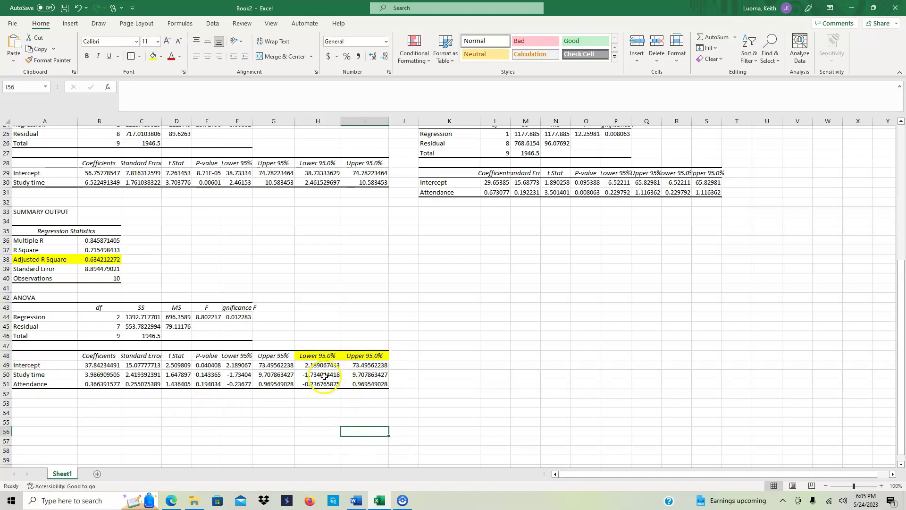
drag(319, 376, 358, 377)
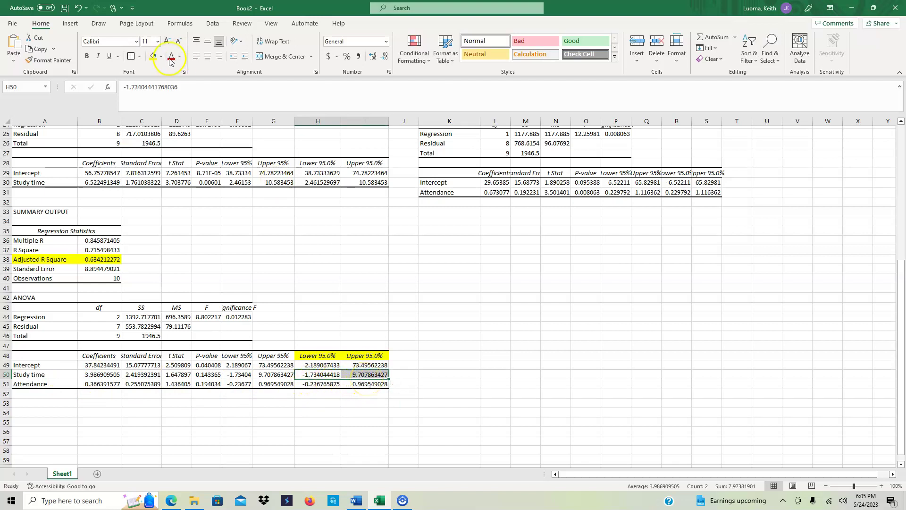
click(152, 57)
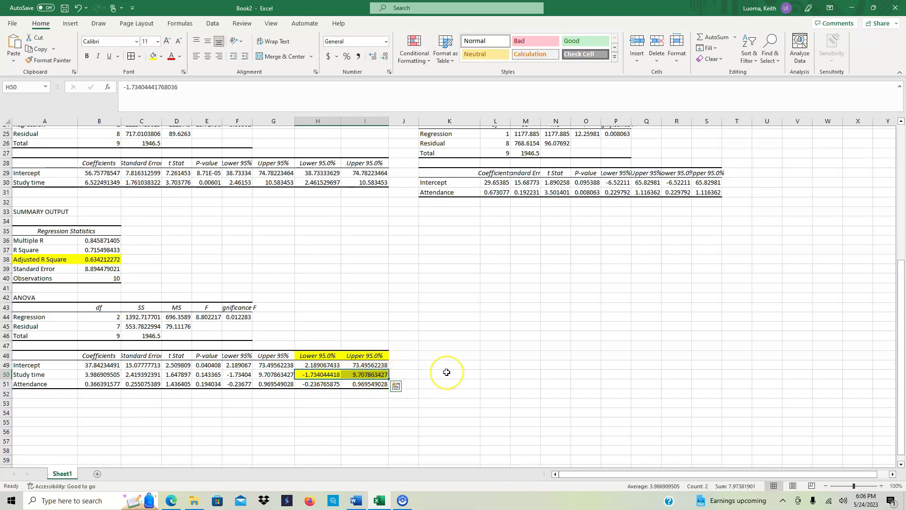
scroll(446, 373, up, 8)
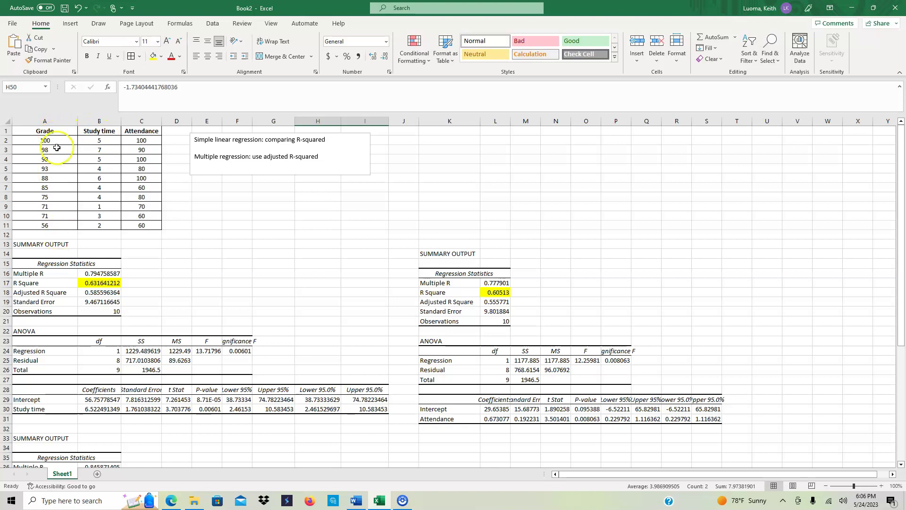
Fill the Intercept, Study time and Attendance coefficient rows A49:B51 yellow
scroll(395, 331, down, 7)
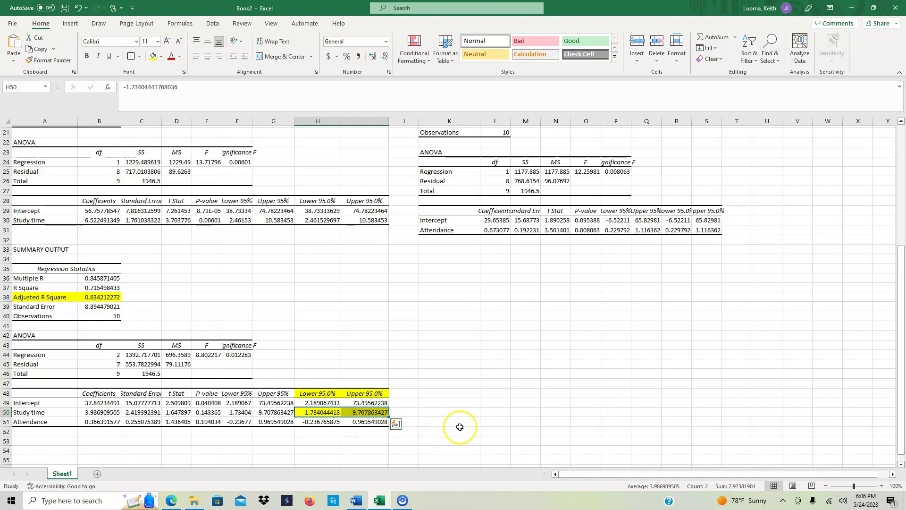
scroll(458, 417, down, 2)
scroll(458, 417, down, 2)
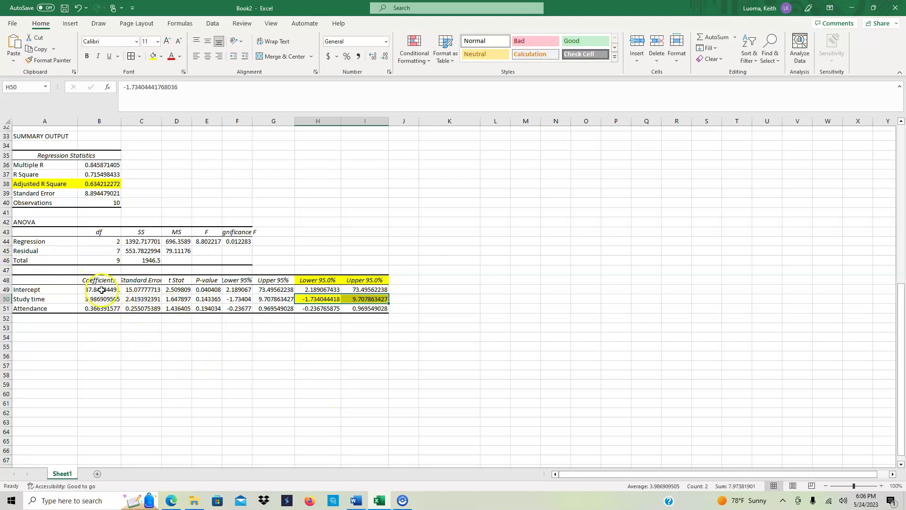
drag(102, 288, 101, 305)
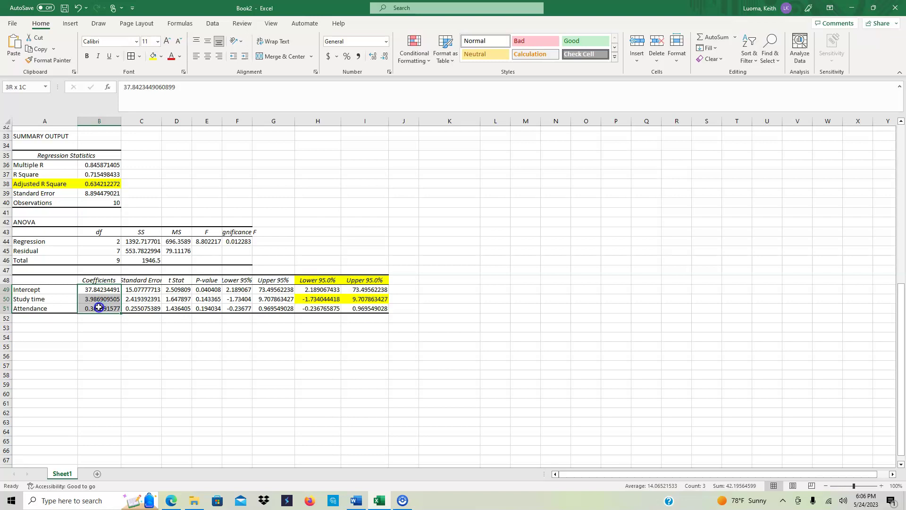
click(126, 334)
click(46, 291)
drag(46, 292, 100, 308)
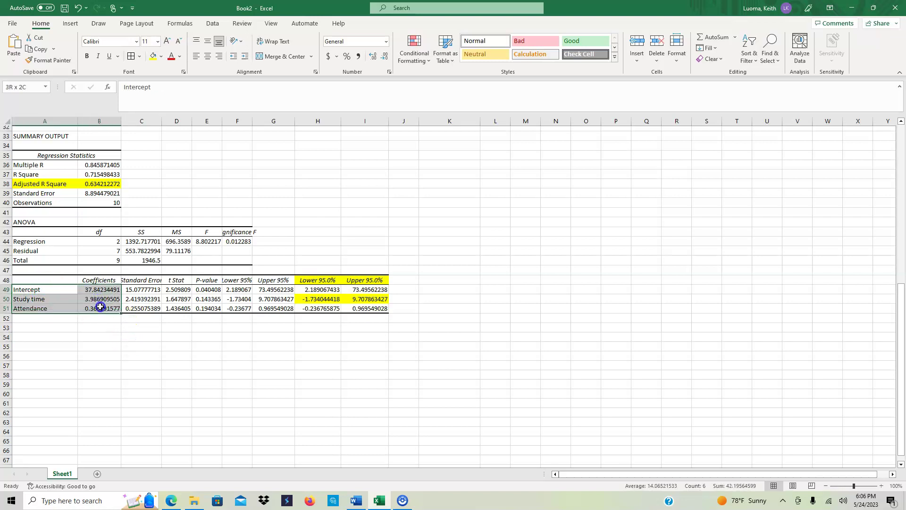
click(154, 56)
click(133, 411)
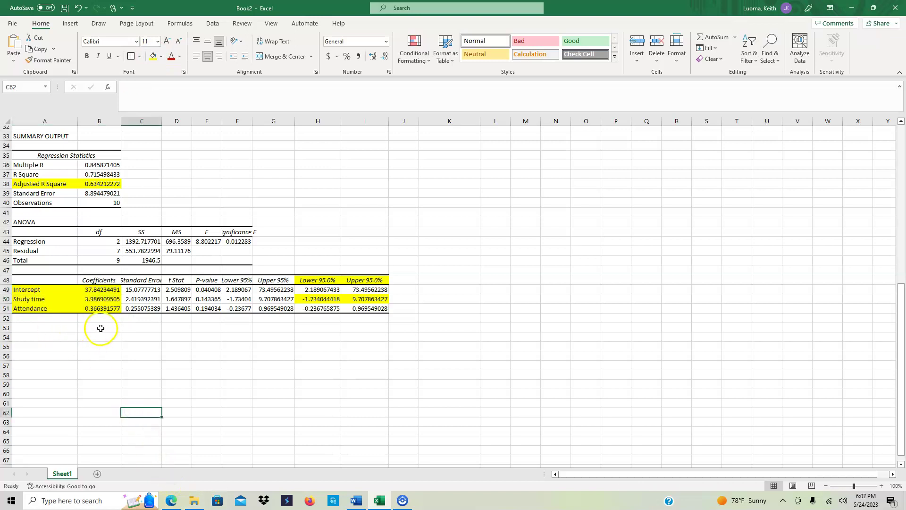
Type 'grade' in A53, then start a formula in B53 and abandon it
click(50, 329)
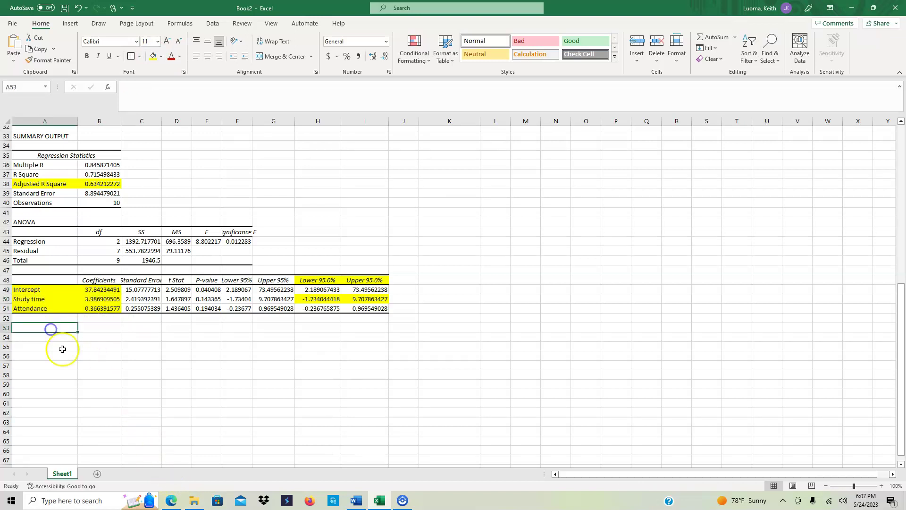
text(gra)
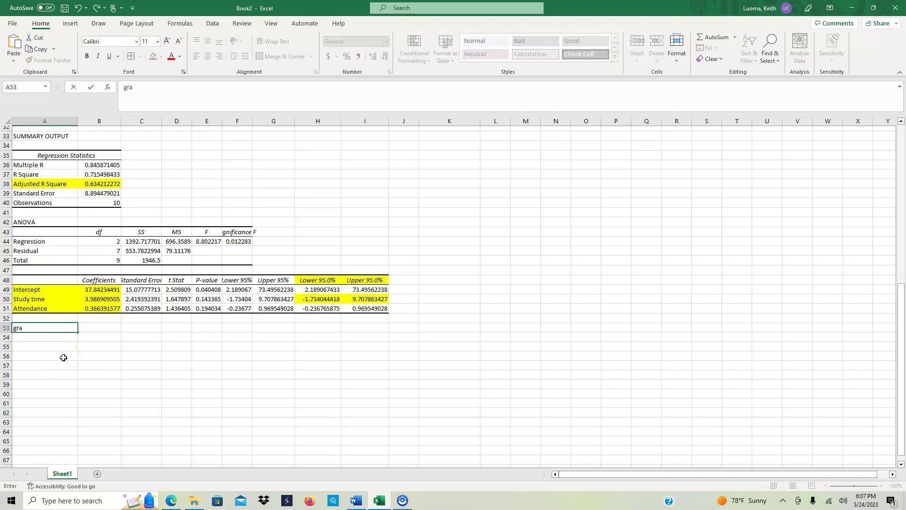
text(de)
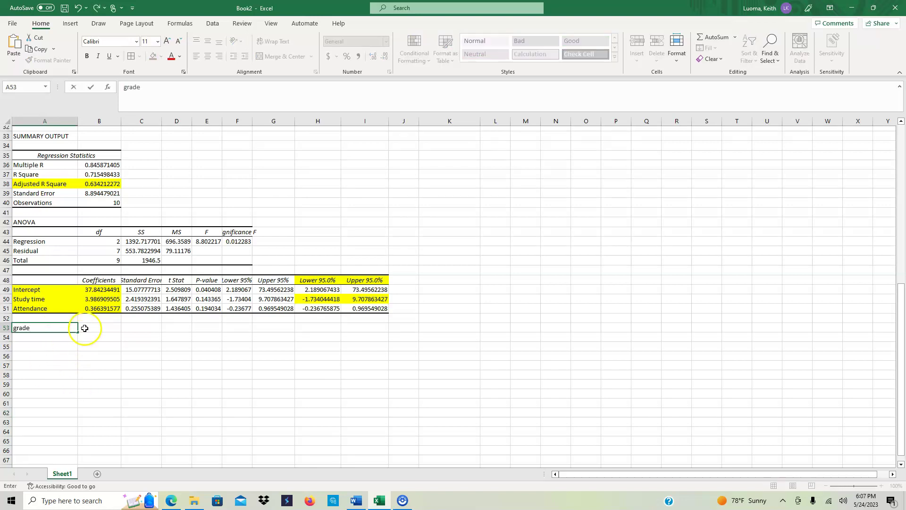
click(84, 327)
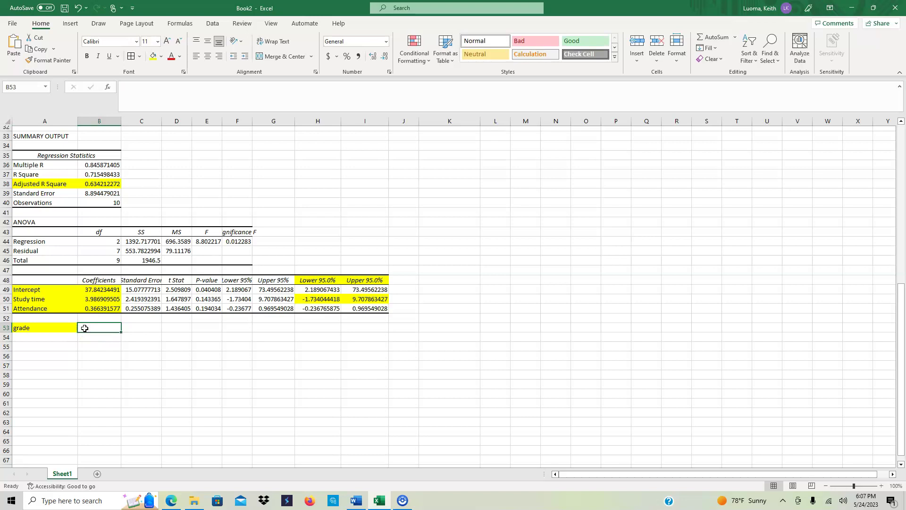
text(=)
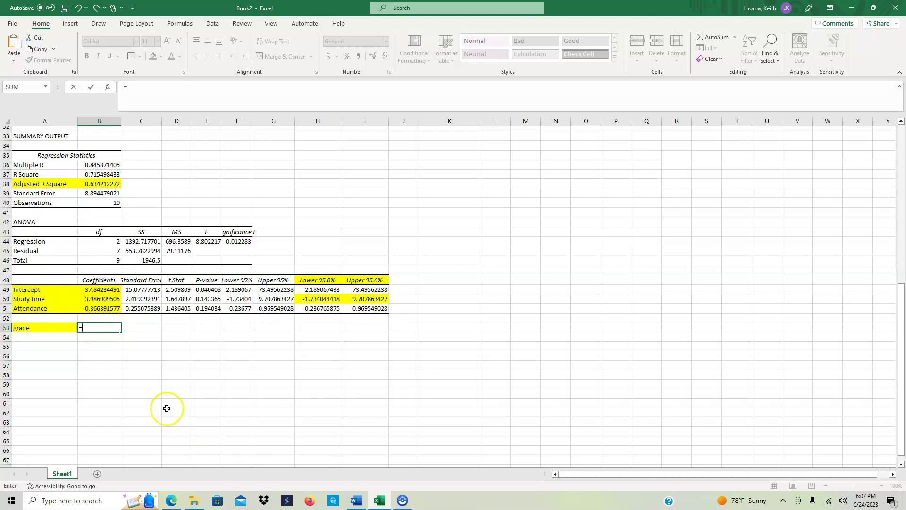
click(130, 374)
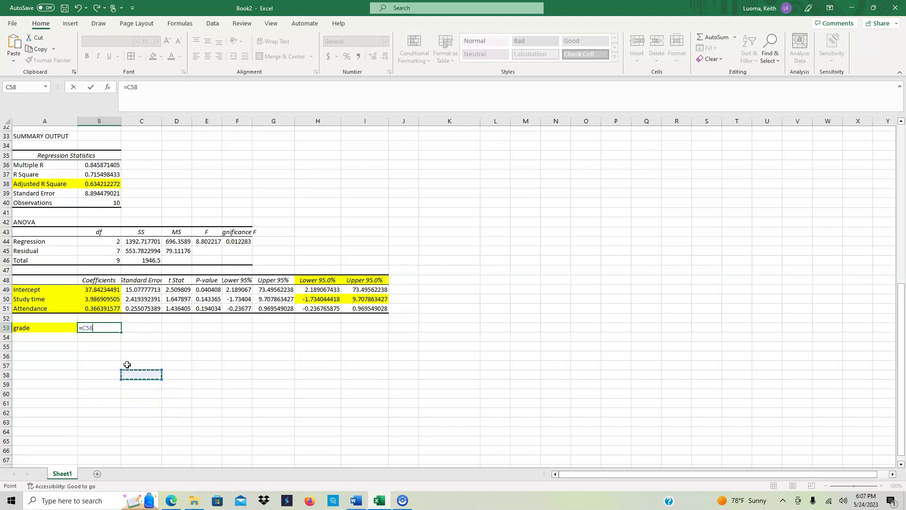
key(BackSpace)
click(127, 364)
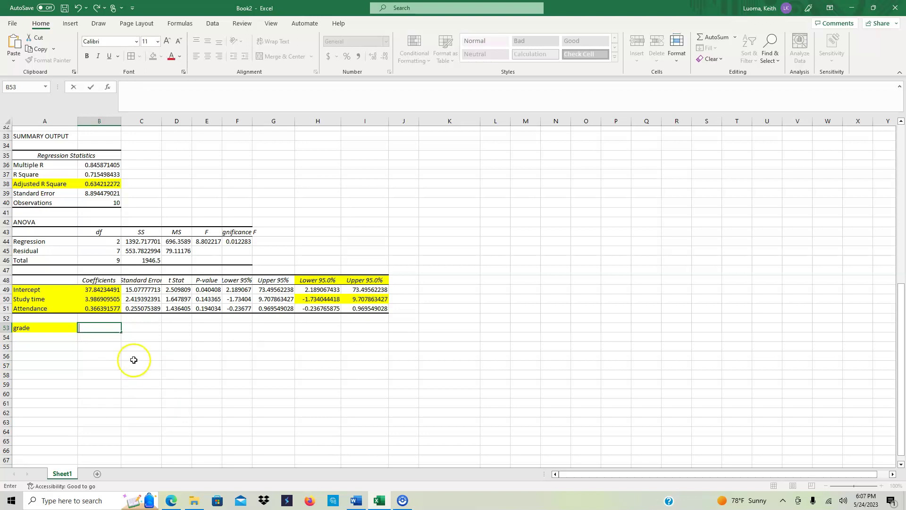
Put borders around the D53:E54 block beside the grade row
click(181, 330)
drag(181, 330, 201, 338)
click(132, 55)
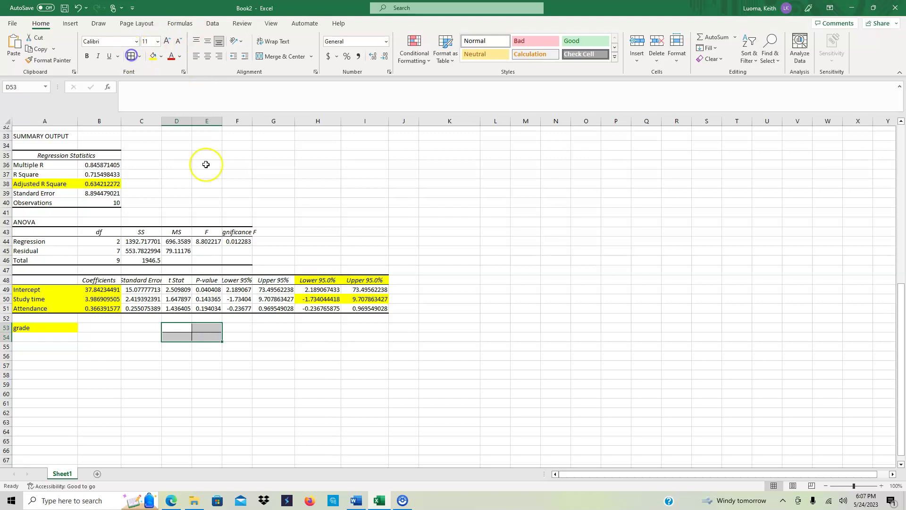
click(189, 371)
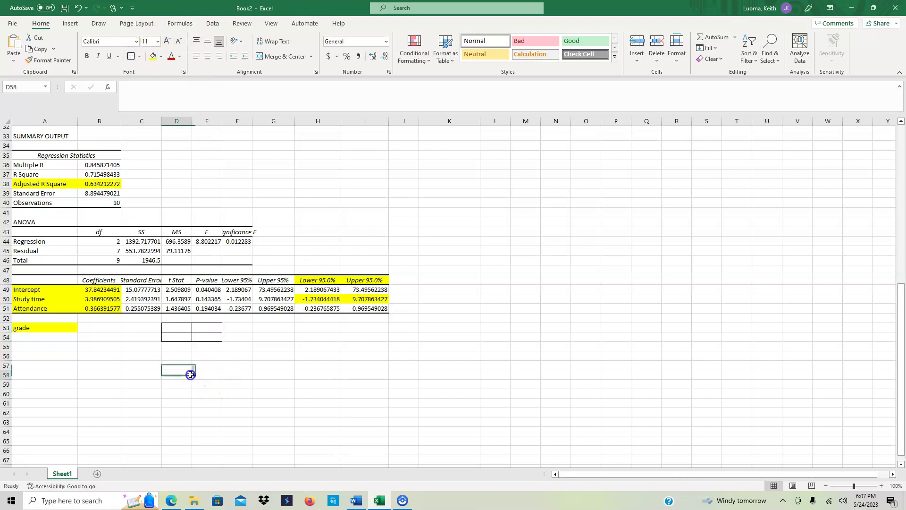
Enter the labels 'study' in D53 and 'att' in D54
click(179, 325)
scroll(189, 307, up, 10)
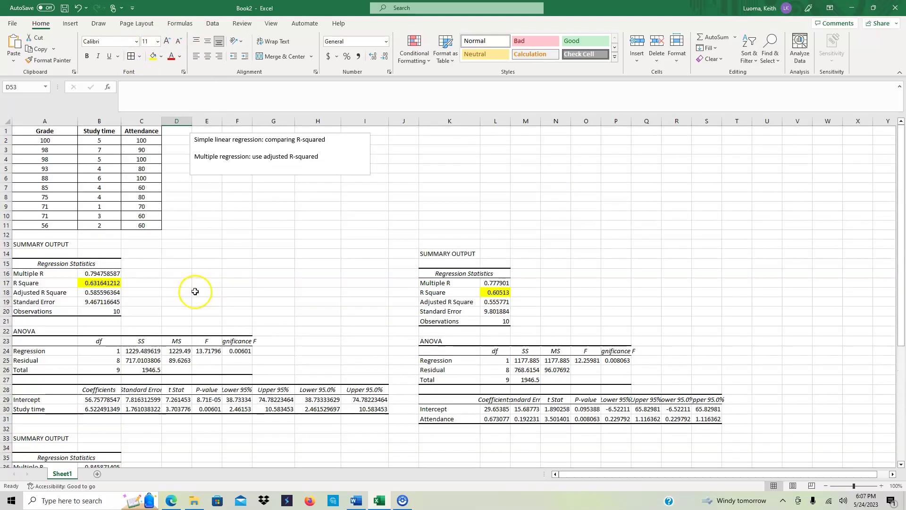
scroll(137, 152, down, 9)
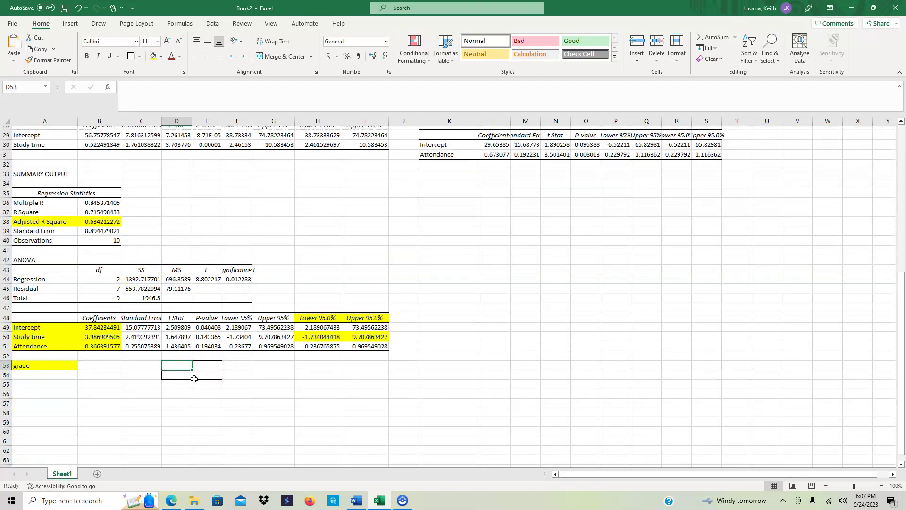
text(study)
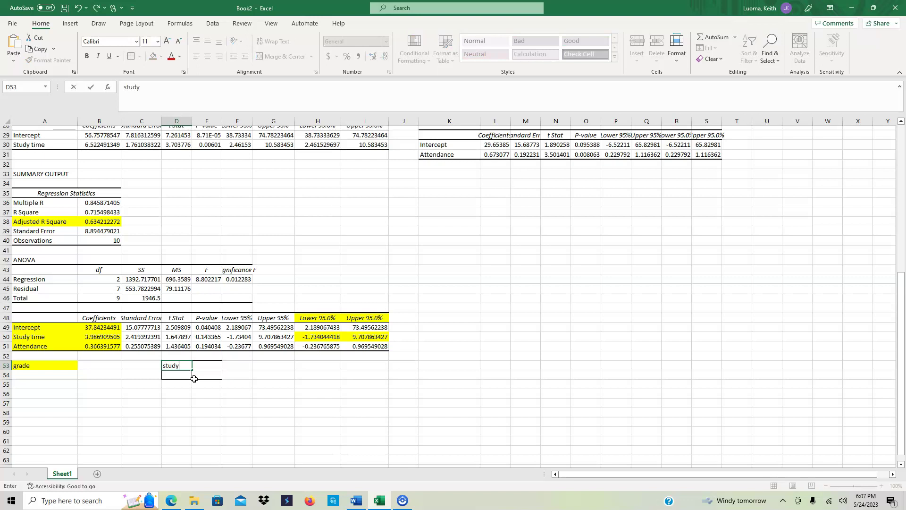
key(Return)
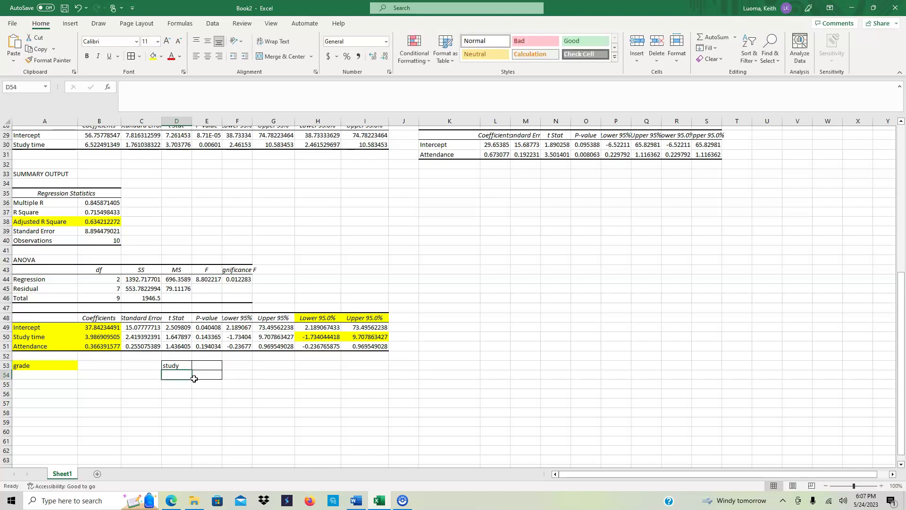
text(att)
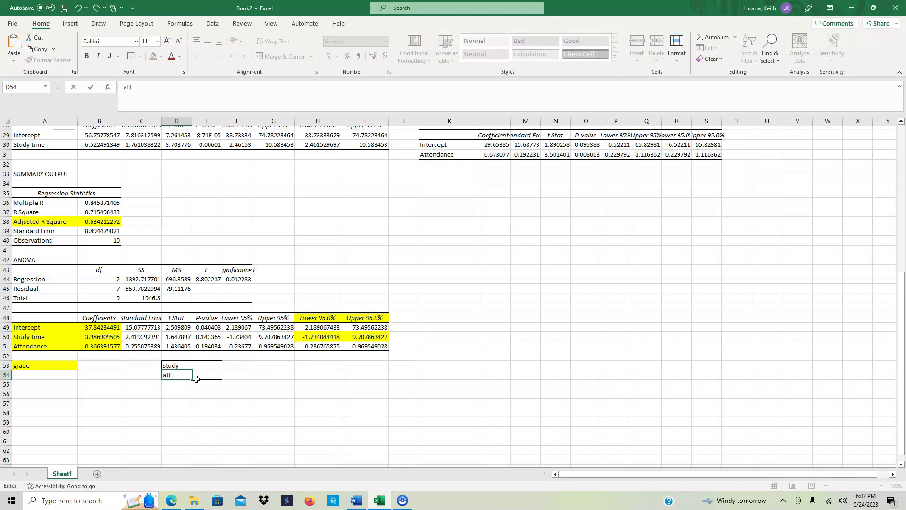
click(203, 401)
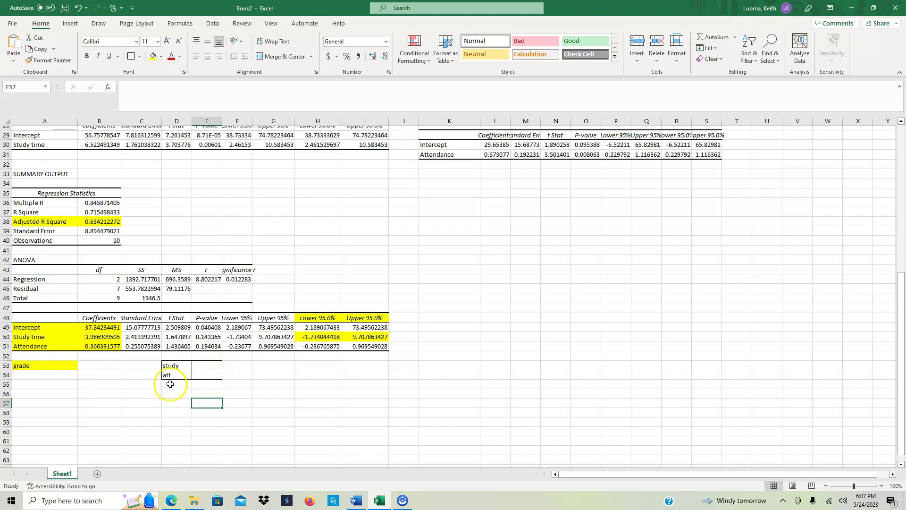
Apply All Borders to A53:B53 and select B53 for the grade formula
click(21, 366)
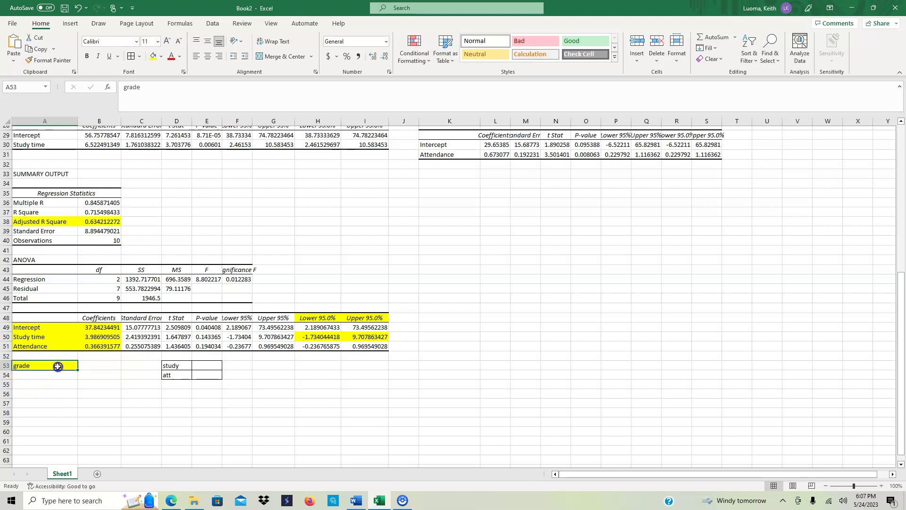
drag(63, 367, 81, 366)
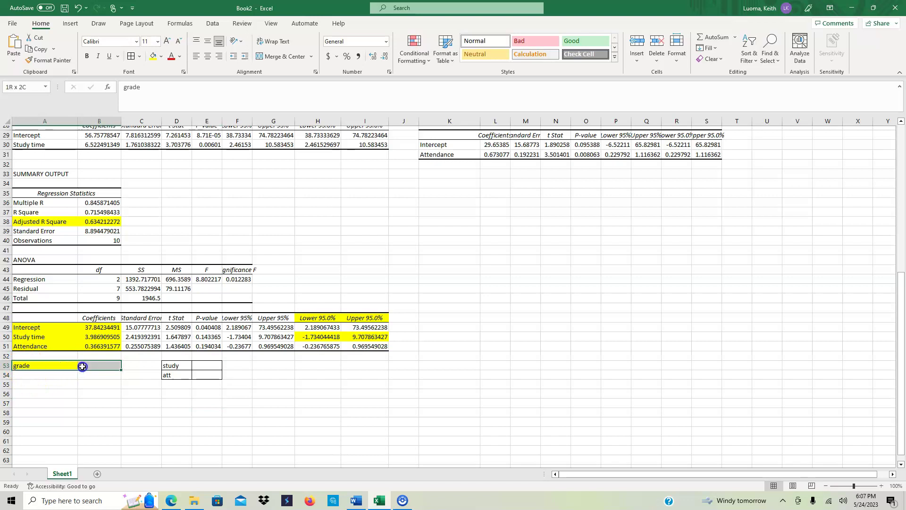
click(131, 58)
click(129, 443)
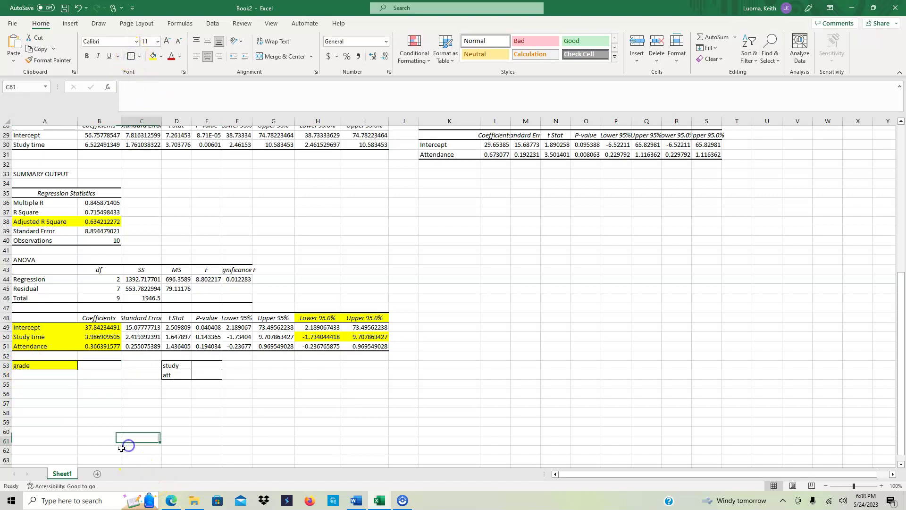
click(84, 367)
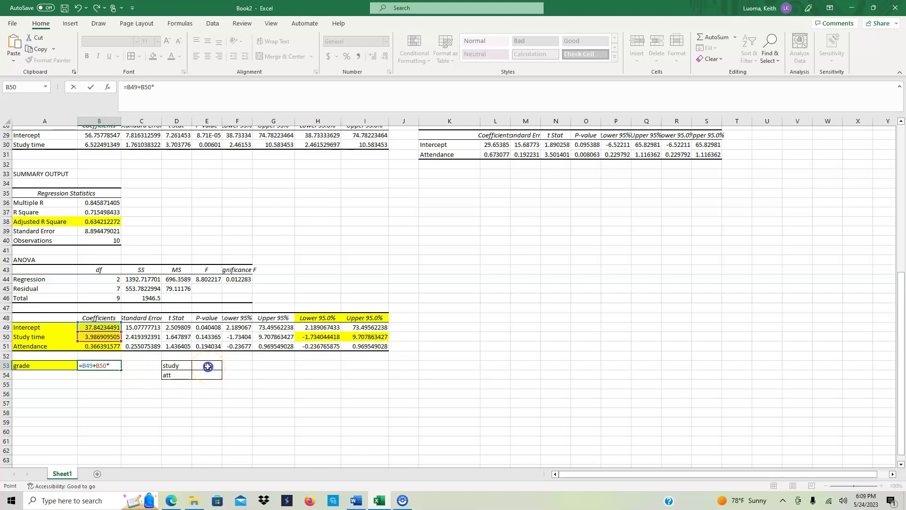
Complete B53 as =B49+B50*E53+B51*E54, which returns 37.84234491
click(208, 367)
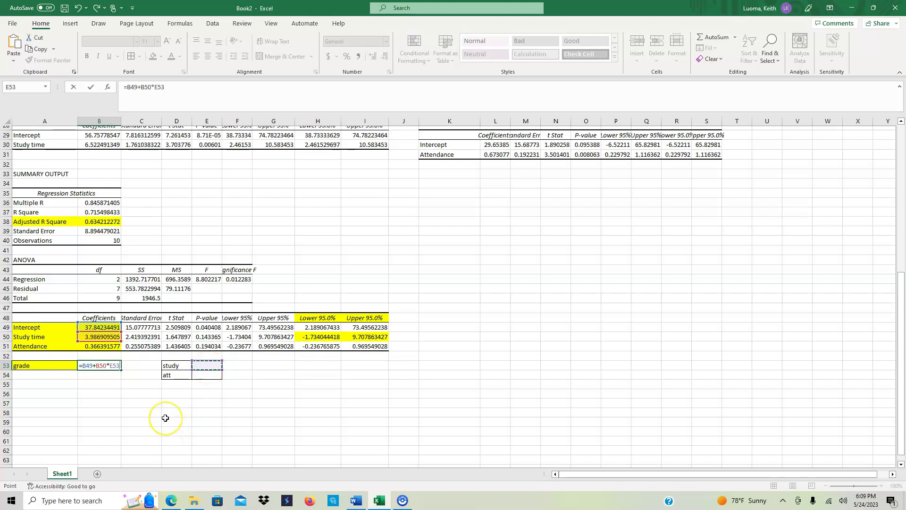
text(+)
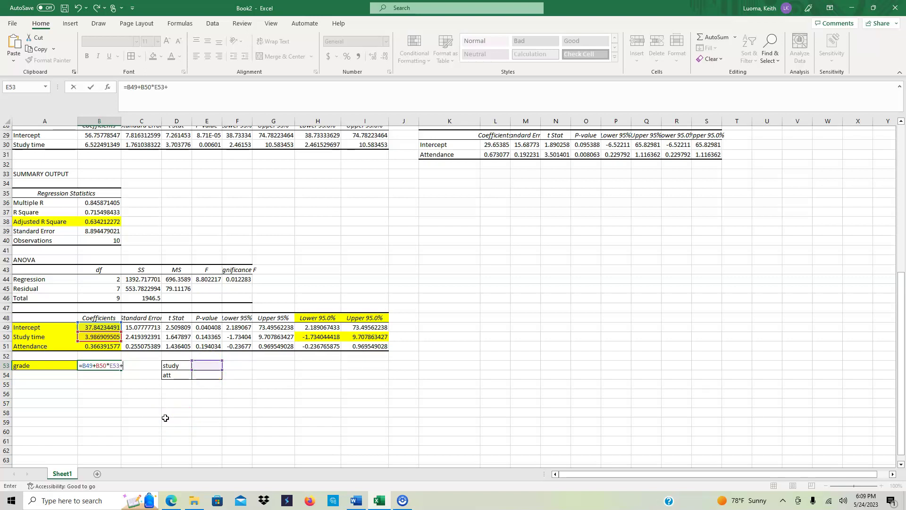
click(113, 347)
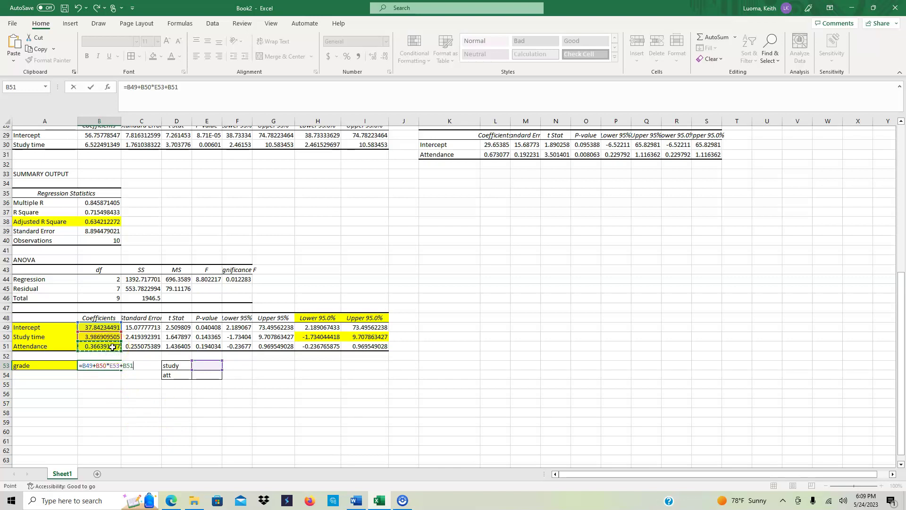
click(115, 348)
text(*)
click(109, 347)
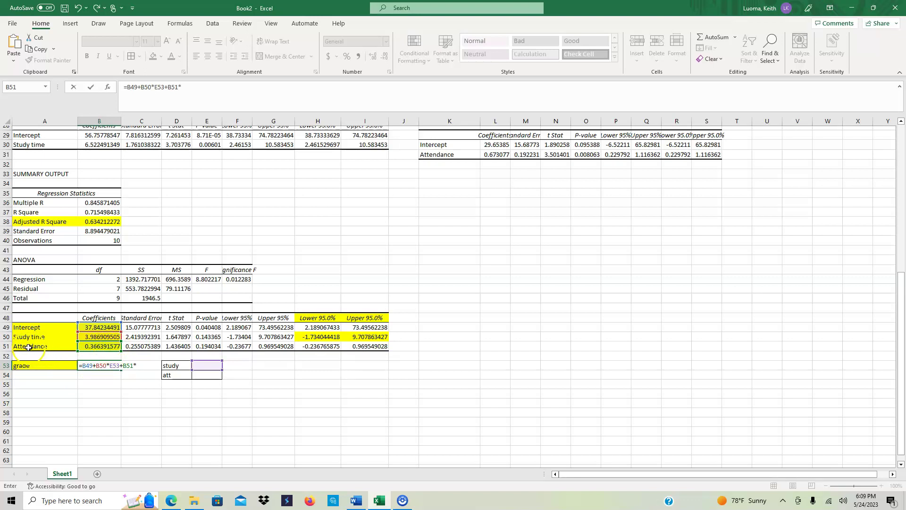
click(204, 377)
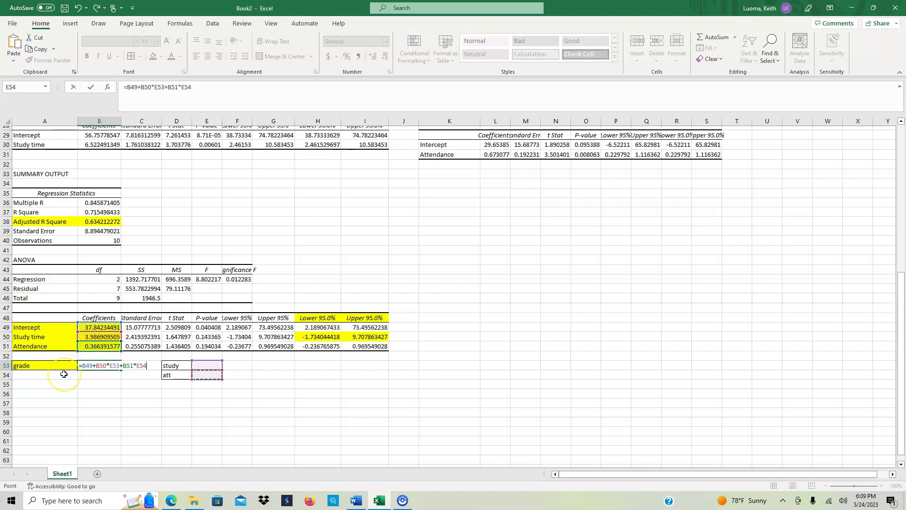
key(Return)
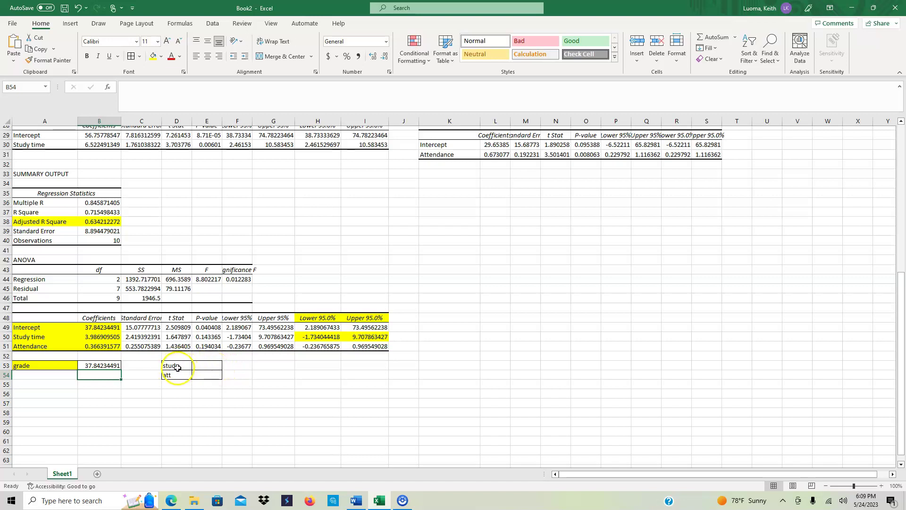
Enter 5 in E53 and 60 in E54, making B53 show 79.76038702
scroll(213, 376, up, 9)
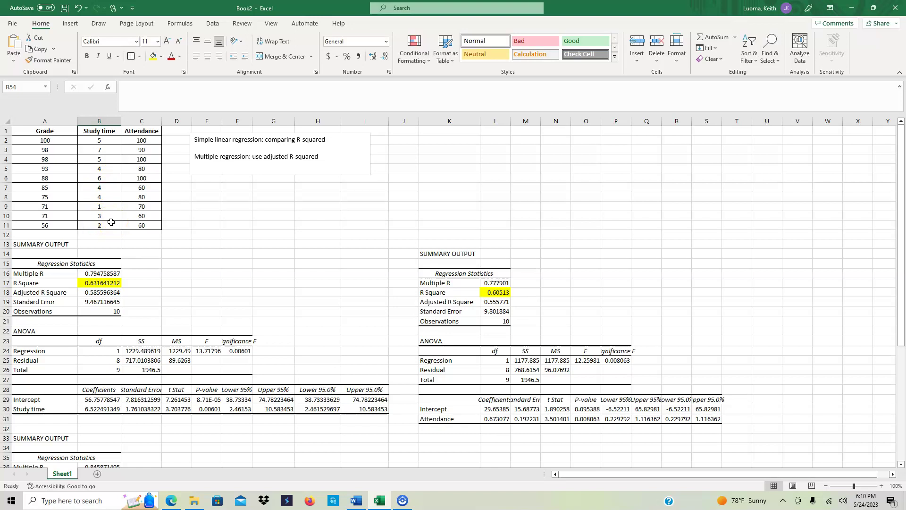
scroll(273, 328, down, 6)
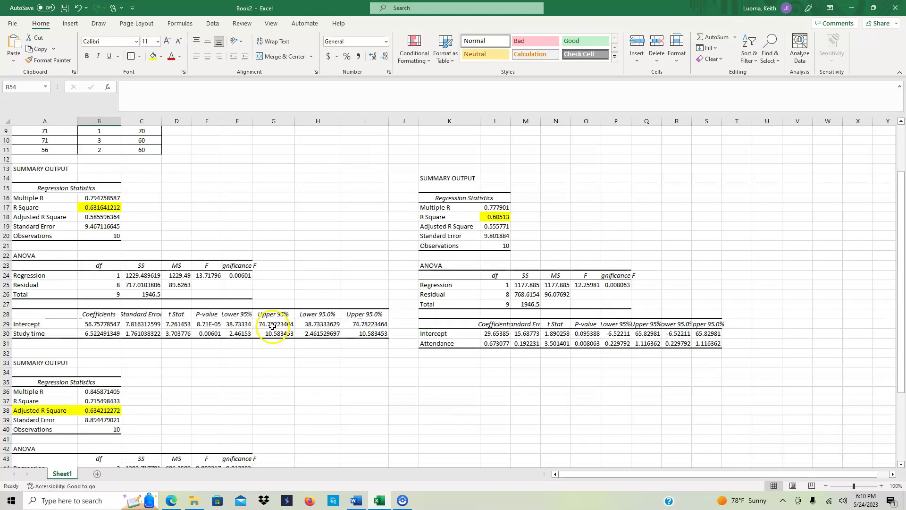
scroll(331, 430, down, 3)
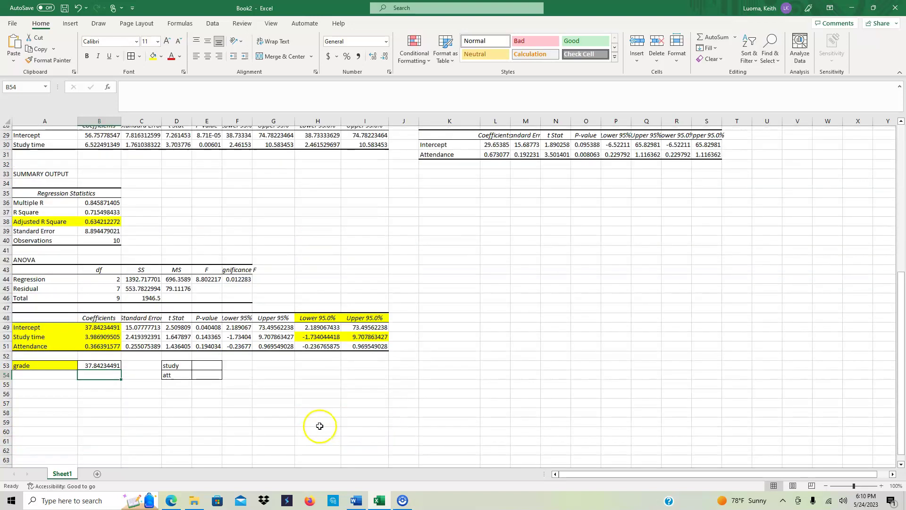
click(207, 365)
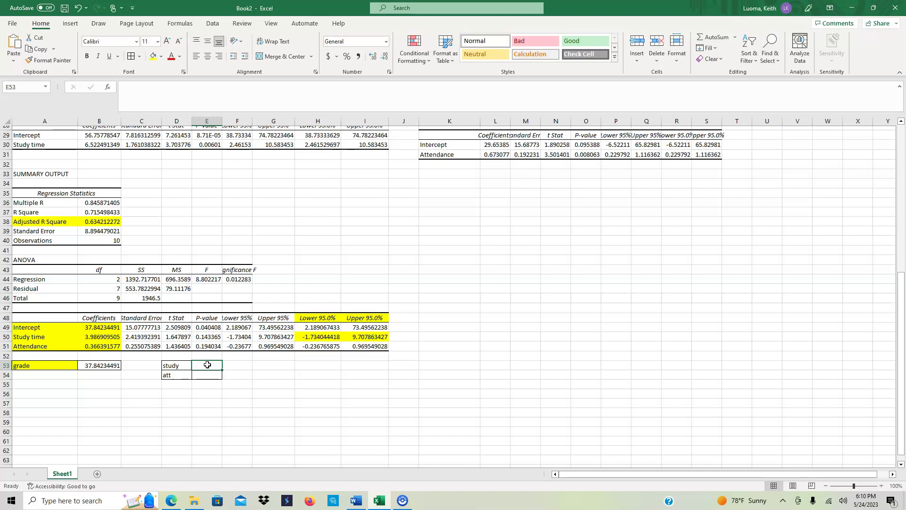
text(5)
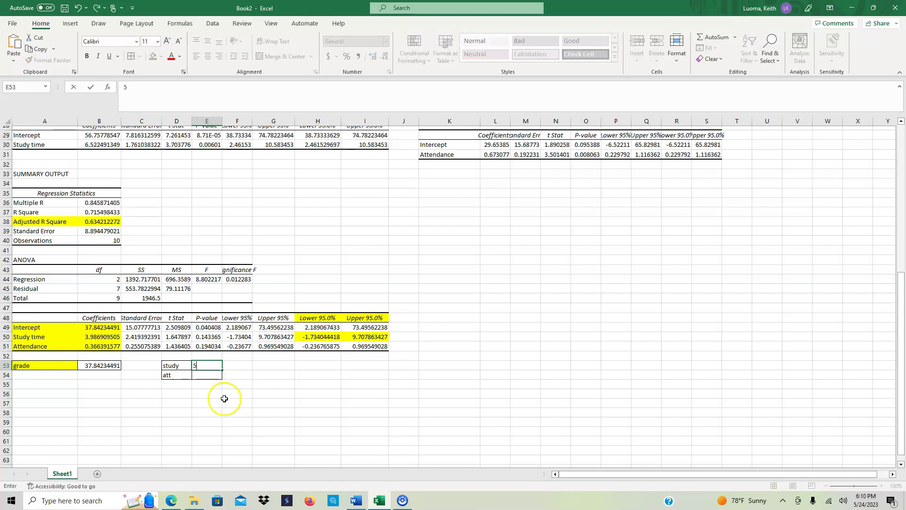
click(199, 376)
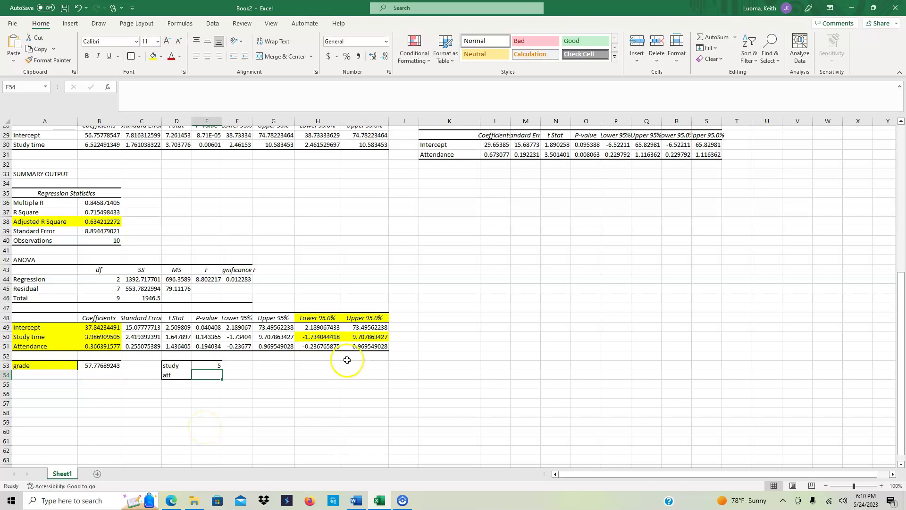
scroll(404, 239, up, 6)
scroll(215, 192, up, 3)
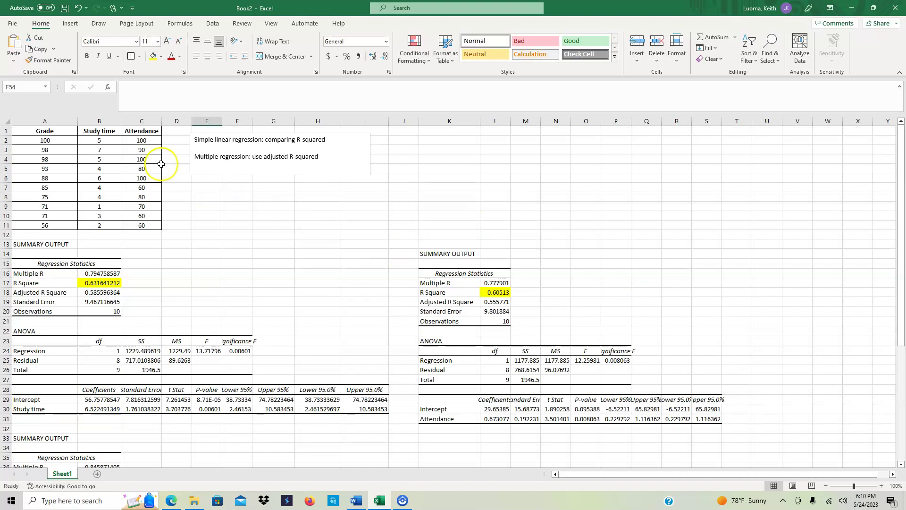
scroll(246, 246, down, 10)
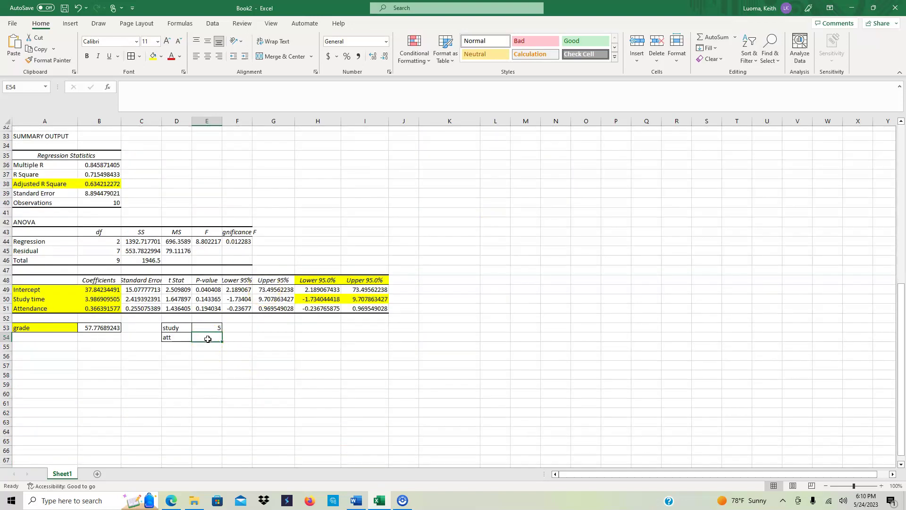
text(60)
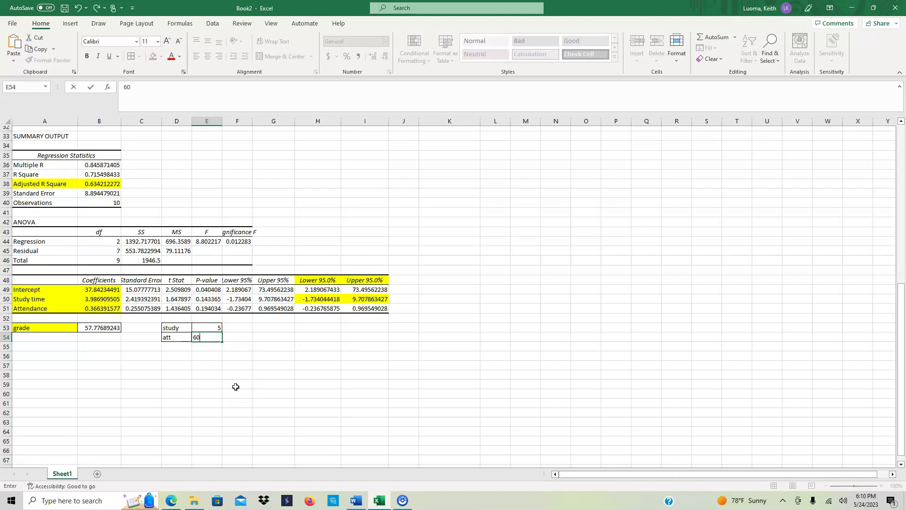
key(Return)
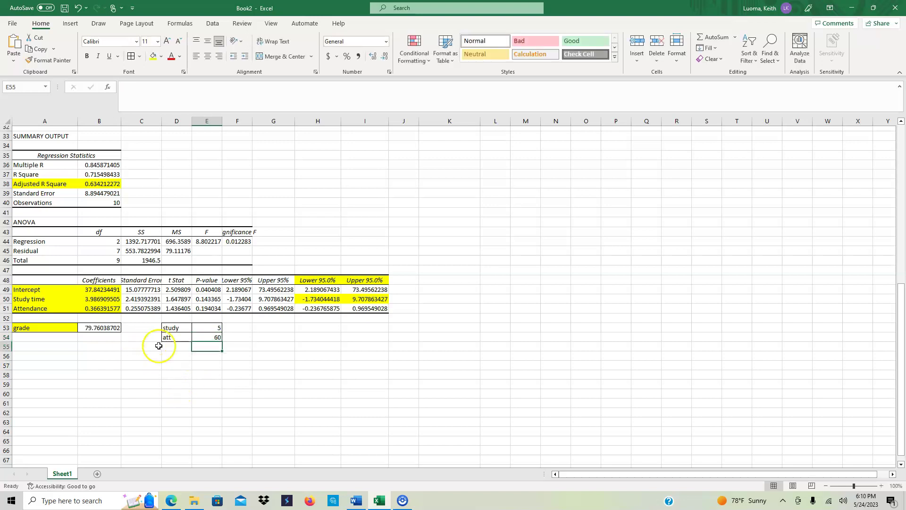